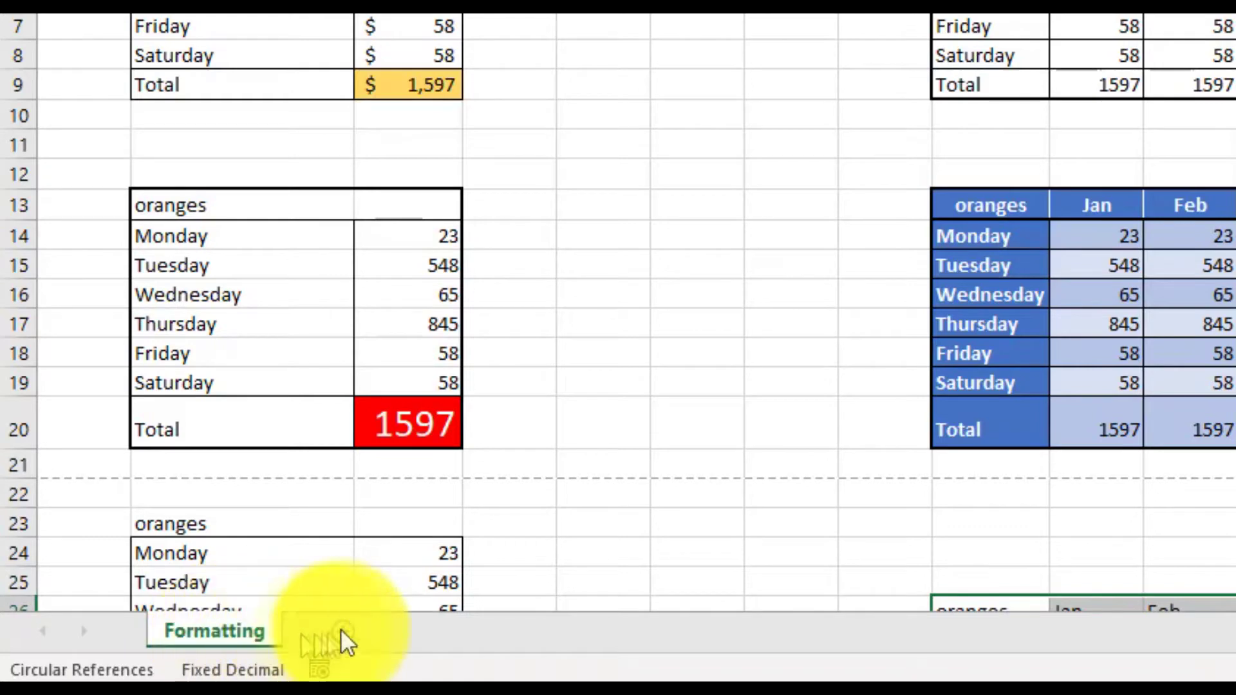
- Add a new worksheet after the Formatting sheet and name it Dates
left_click(345, 632)
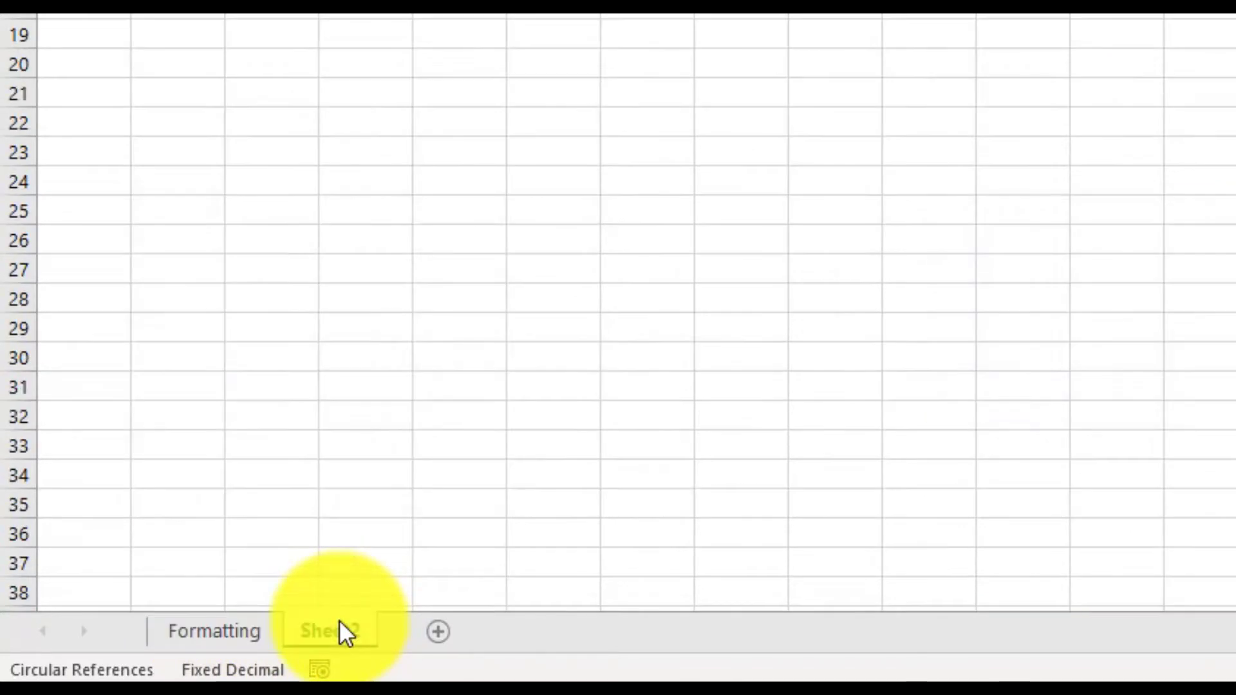
double_click(342, 628)
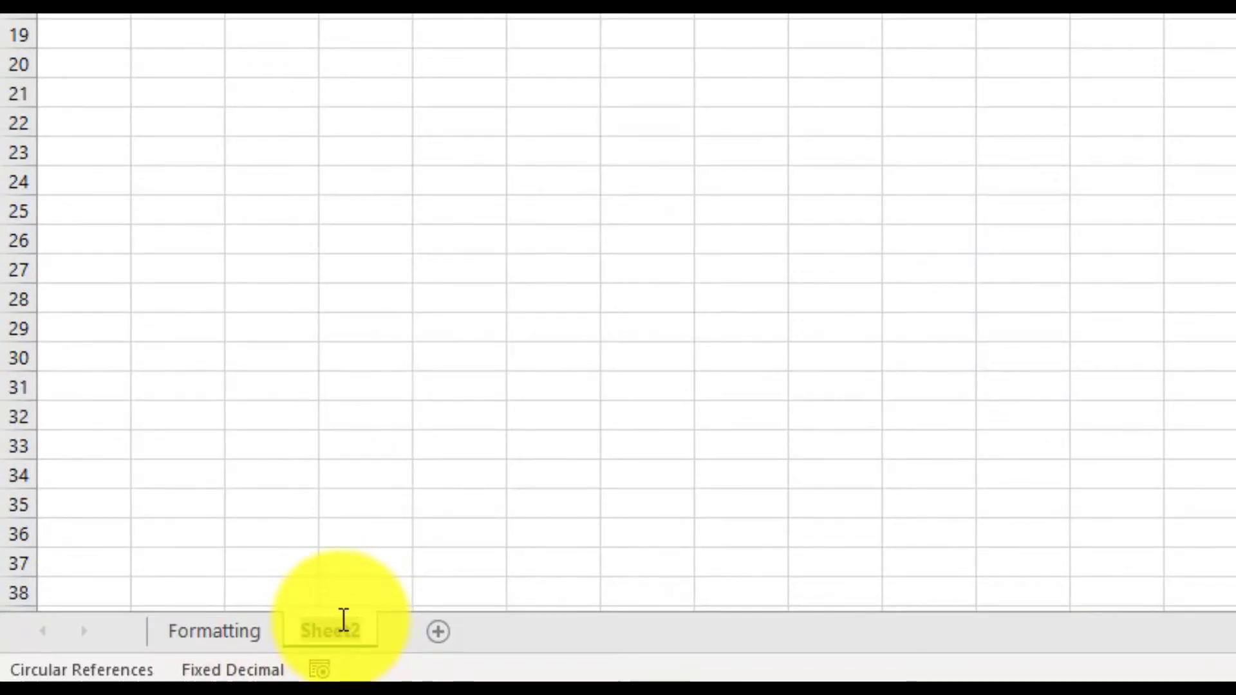
type("Dates")
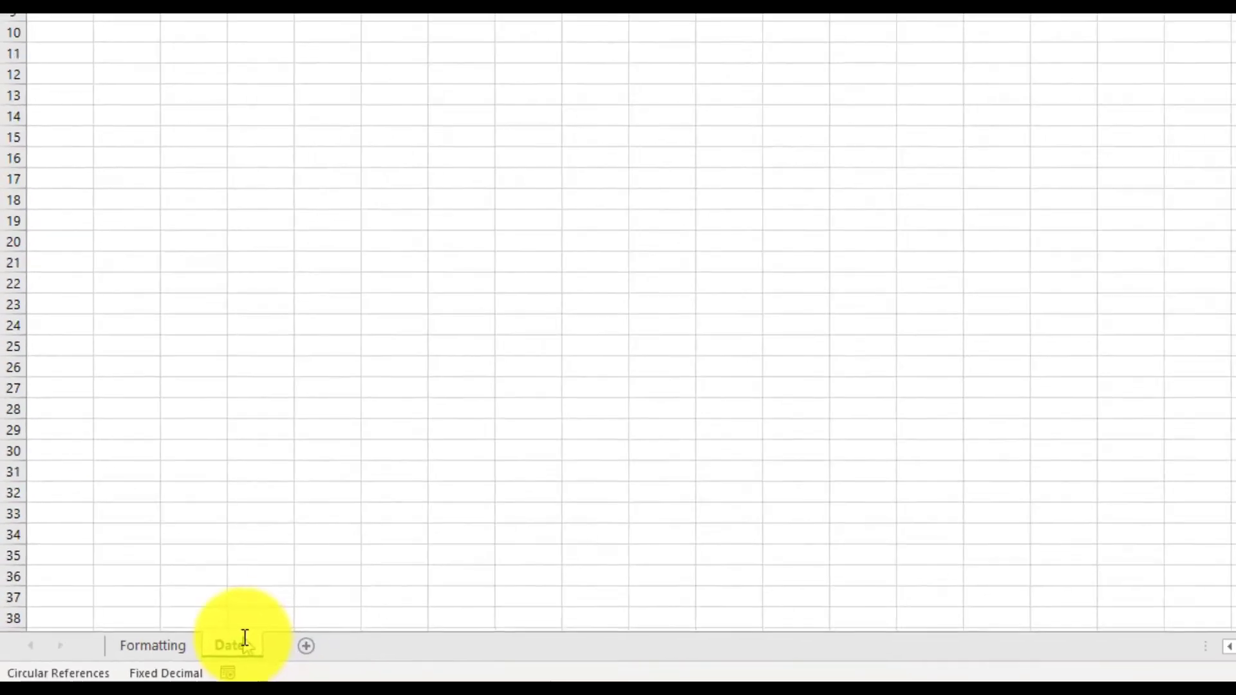
key("Return")
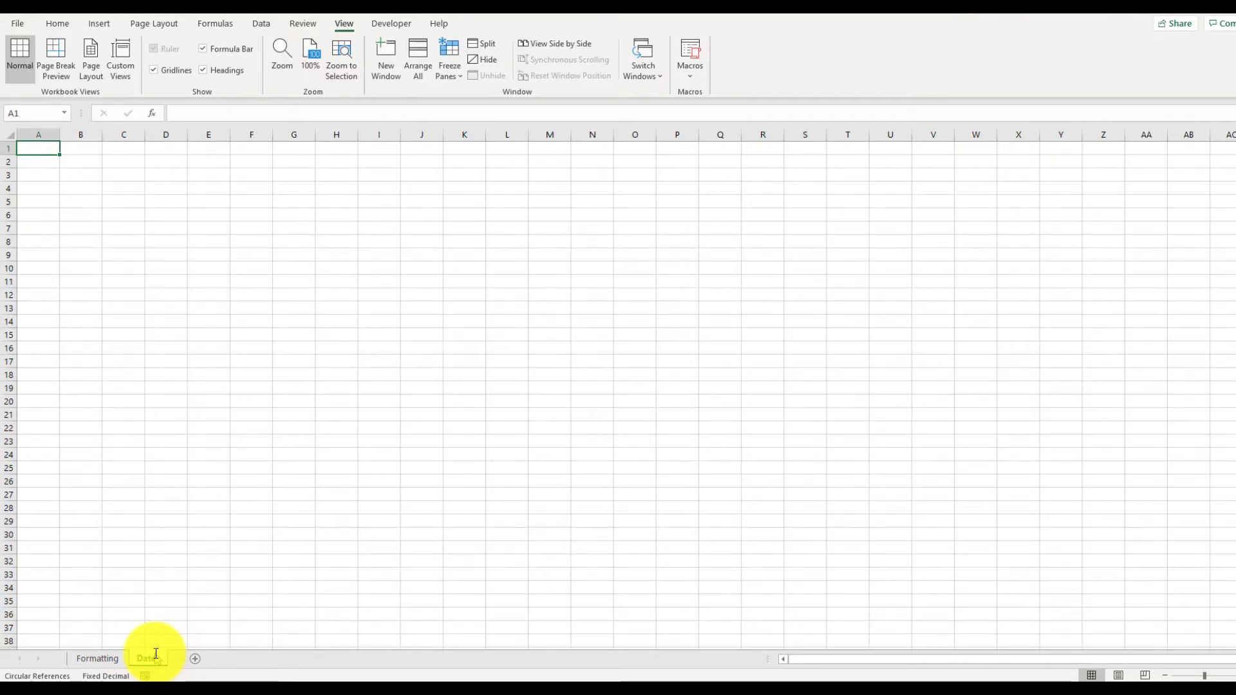
- Enter the formula =NOW() in cell A1 to insert the current date and time
type("=")
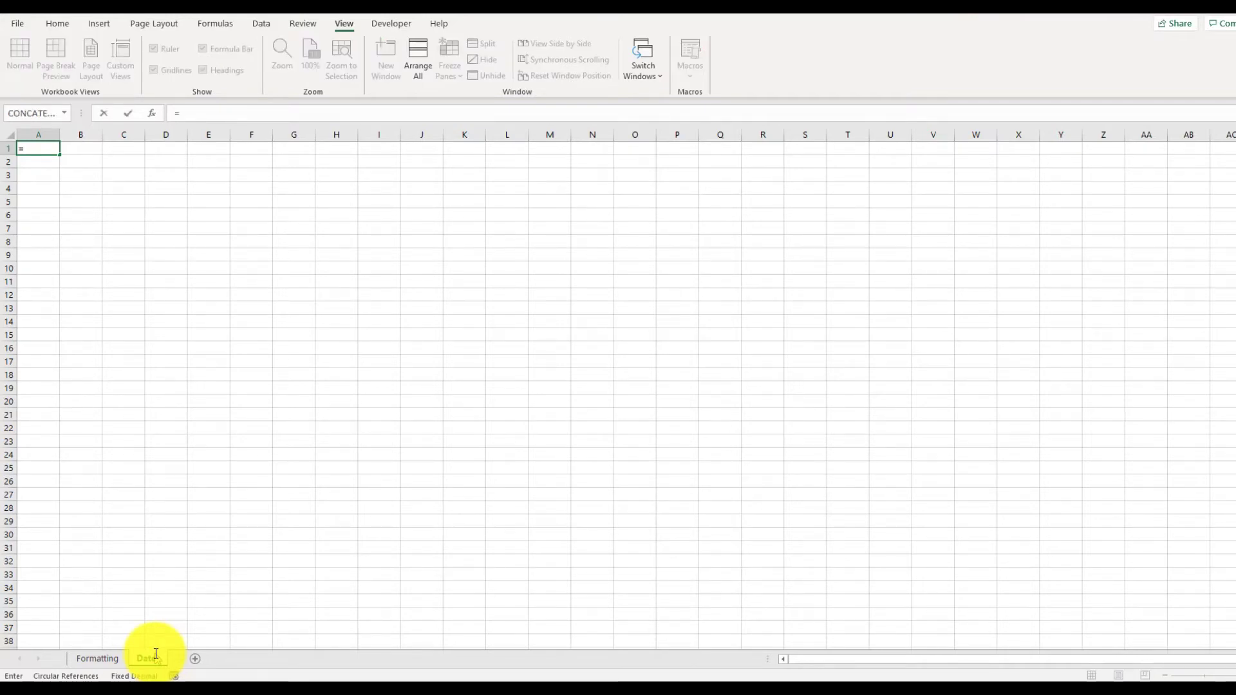
type("n")
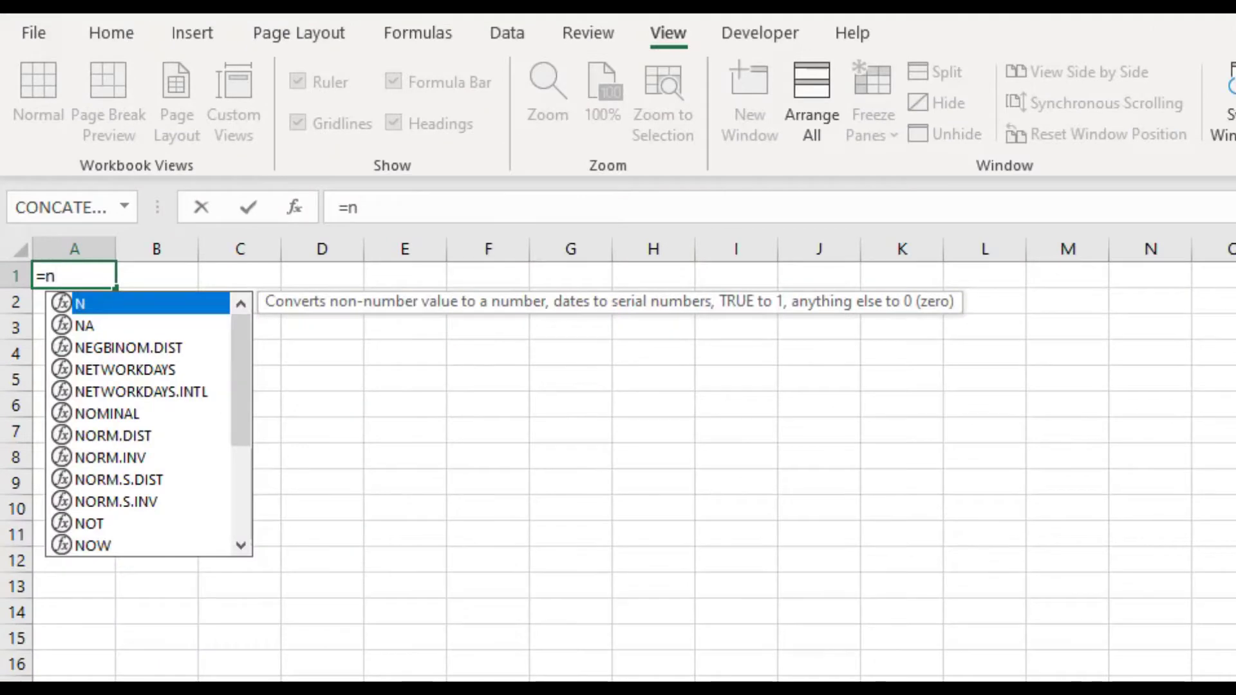
type("ow()")
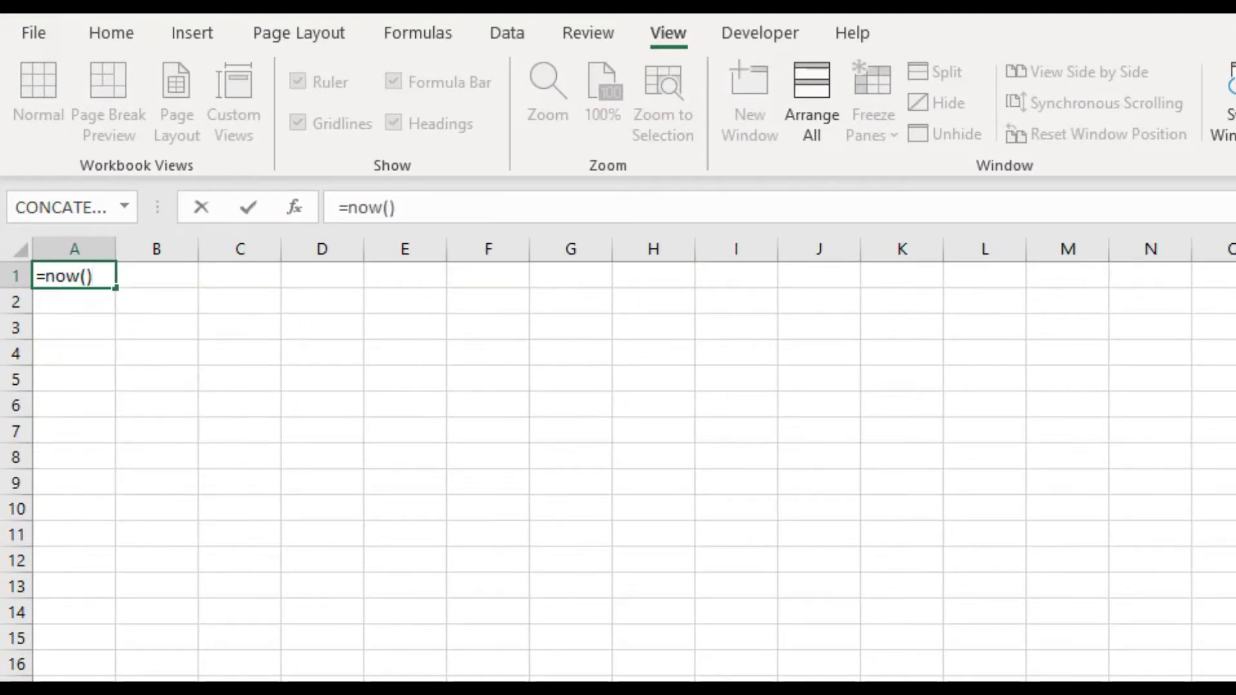
key("Return")
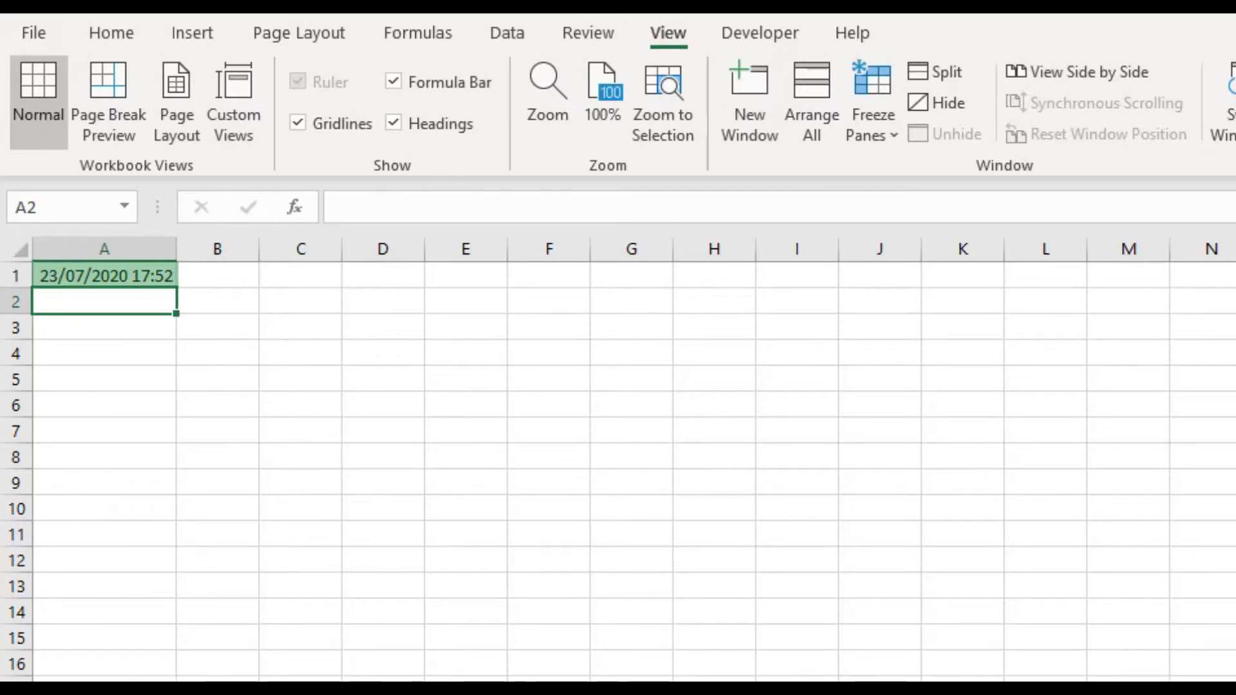
- Fill the NOW formula from cell A1 down column A to row 27
left_click(104, 276)
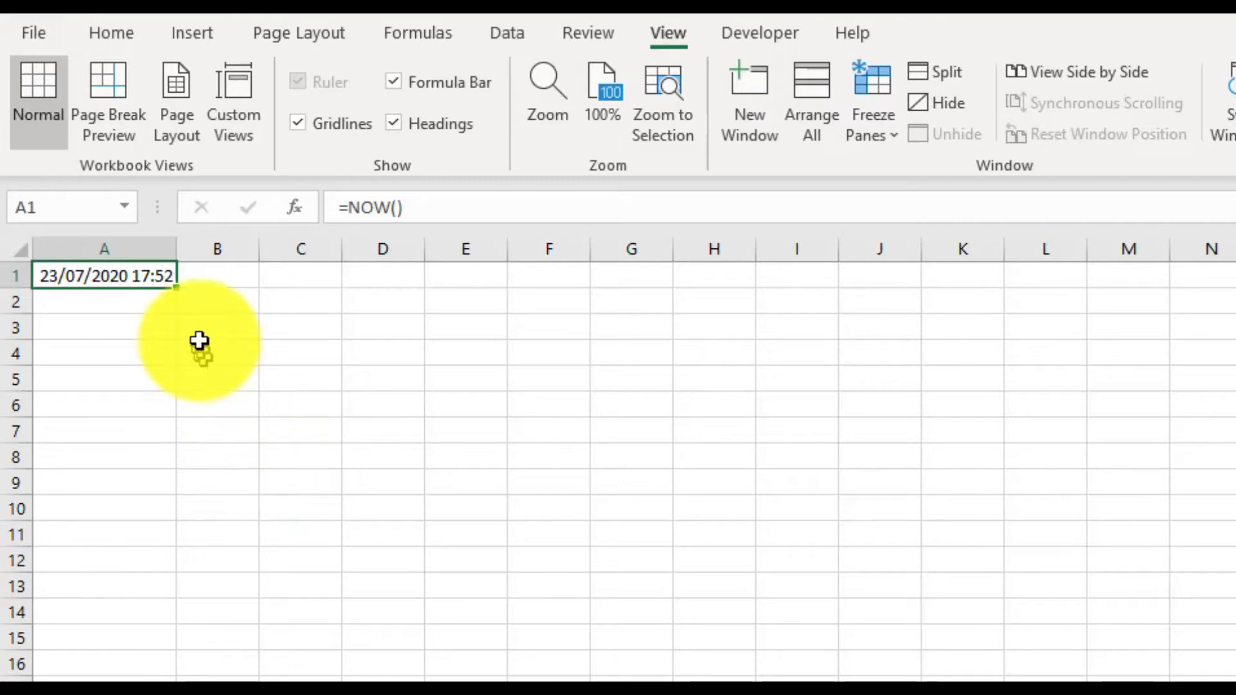
left_click_drag(176, 287, 171, 681)
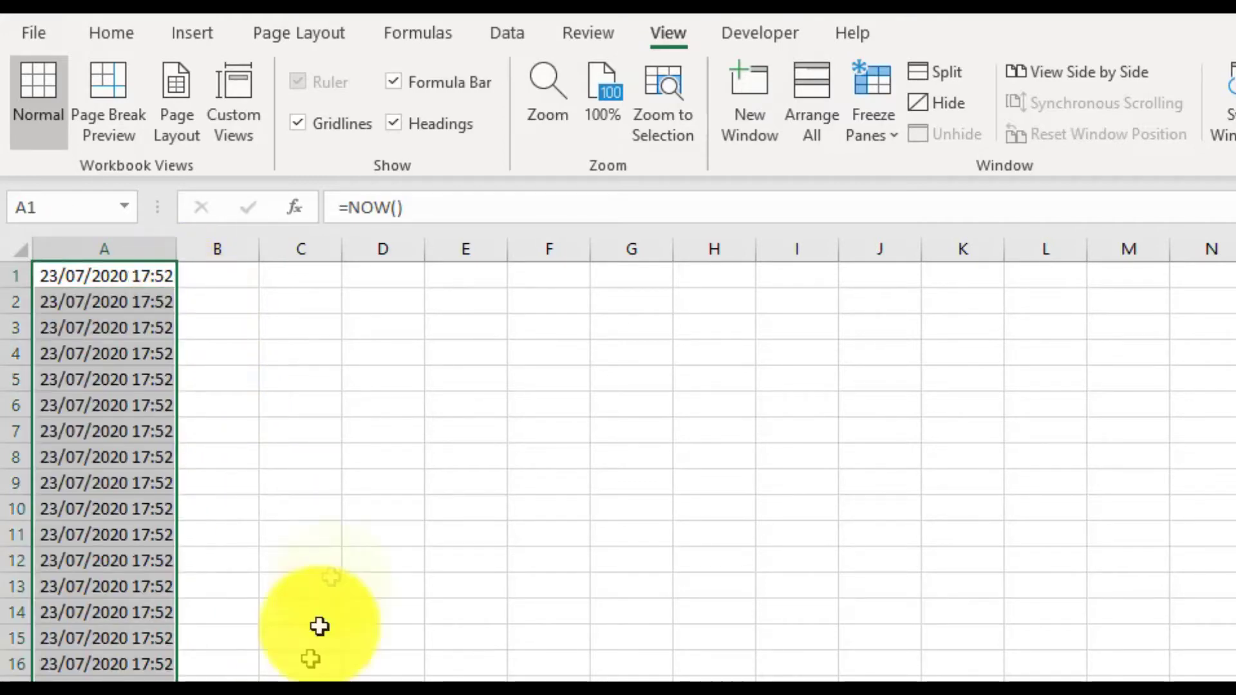
left_click(229, 395)
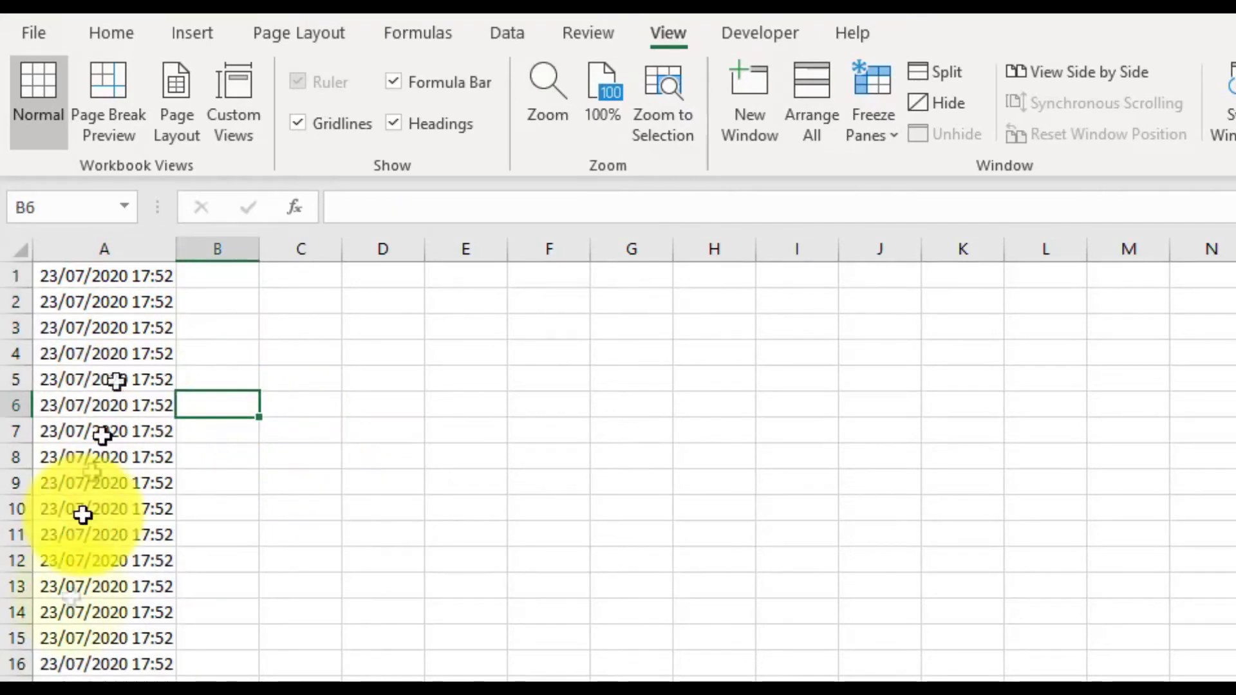
- Format cell A2 as a Date with the English (United States) locale and the 2012-03-14 type
left_click(115, 312)
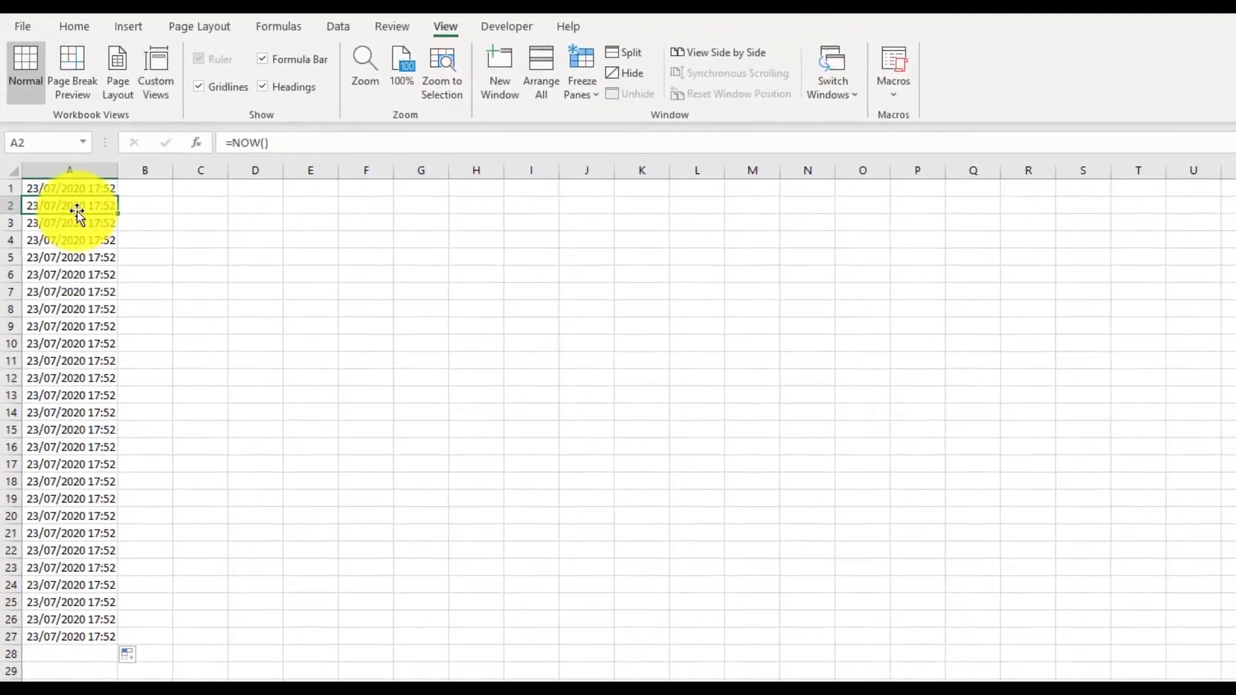
right_click(77, 205)
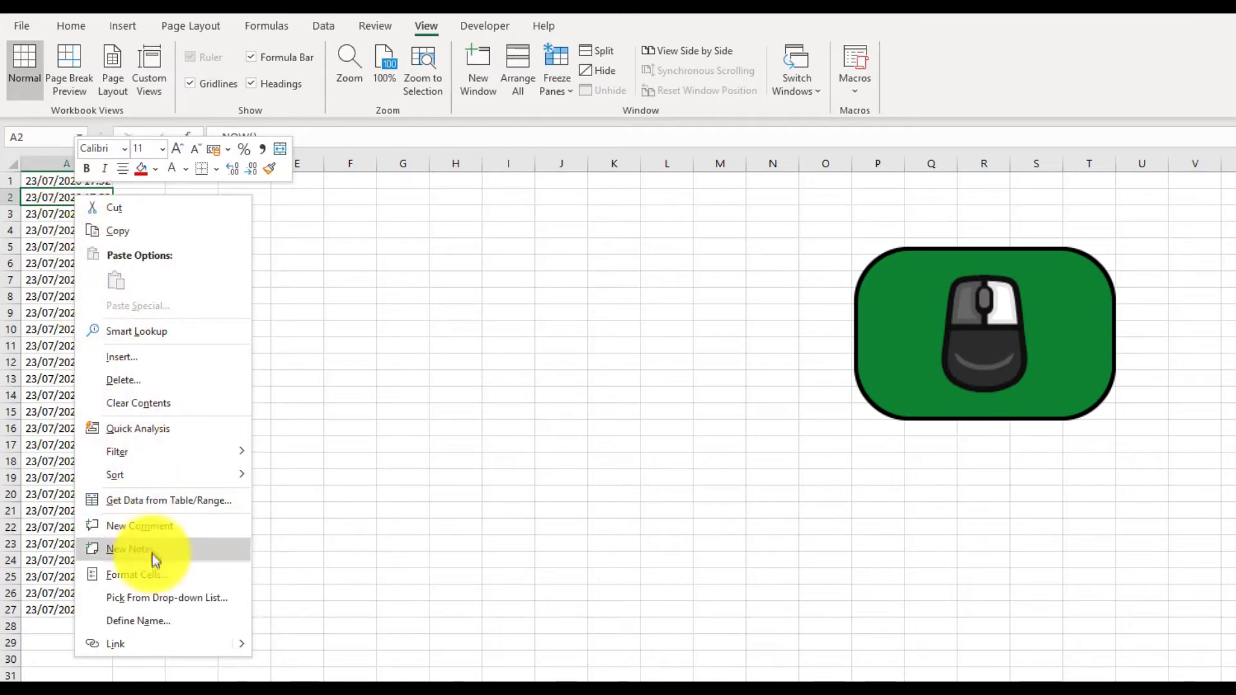
left_click(153, 576)
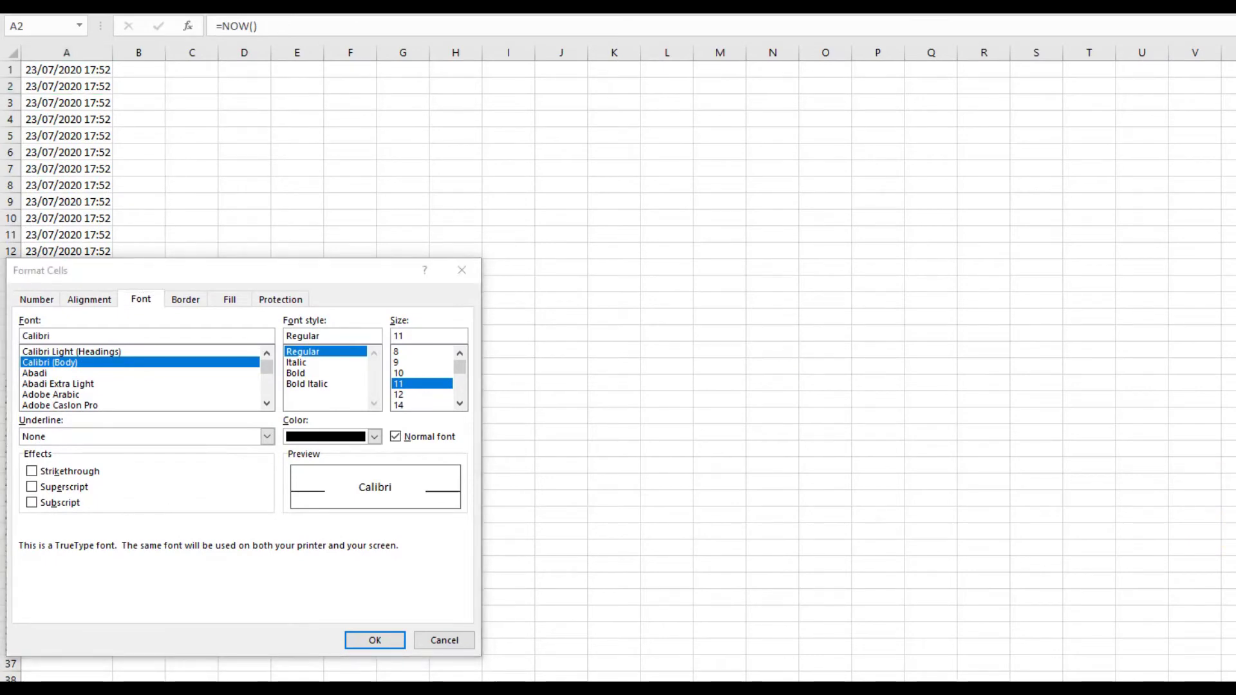
left_click(35, 297)
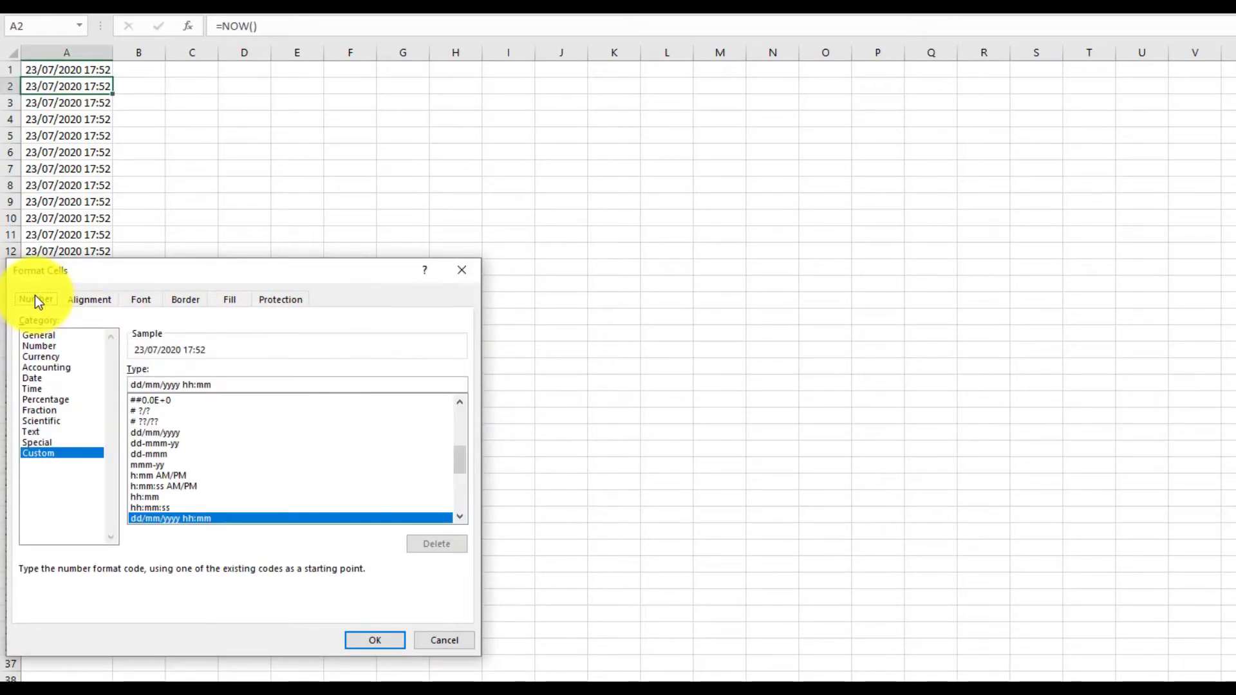
left_click(35, 379)
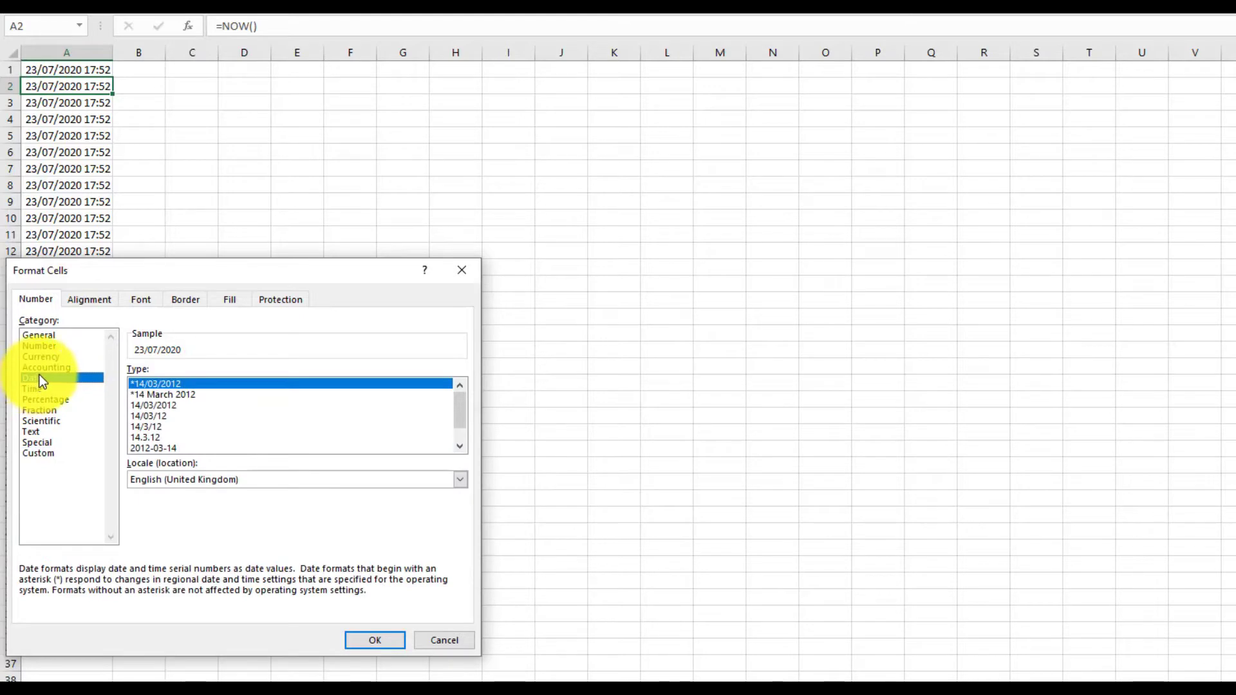
left_click(461, 481)
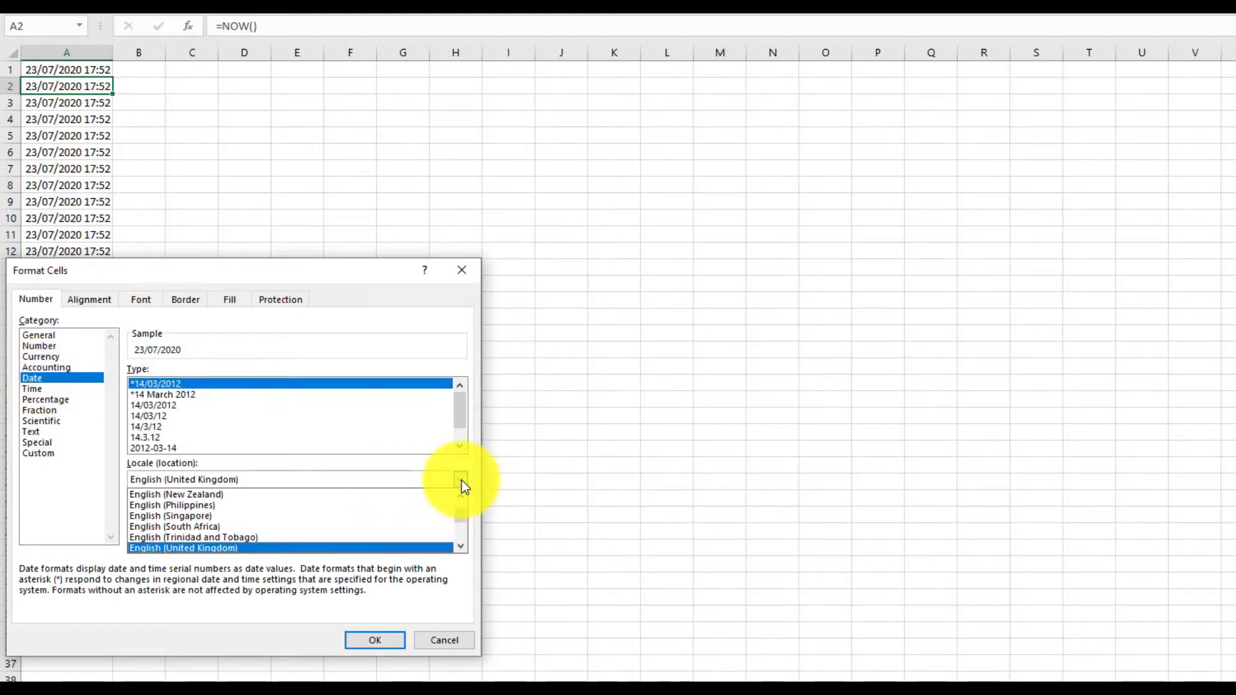
scroll(389, 533, "down", 2)
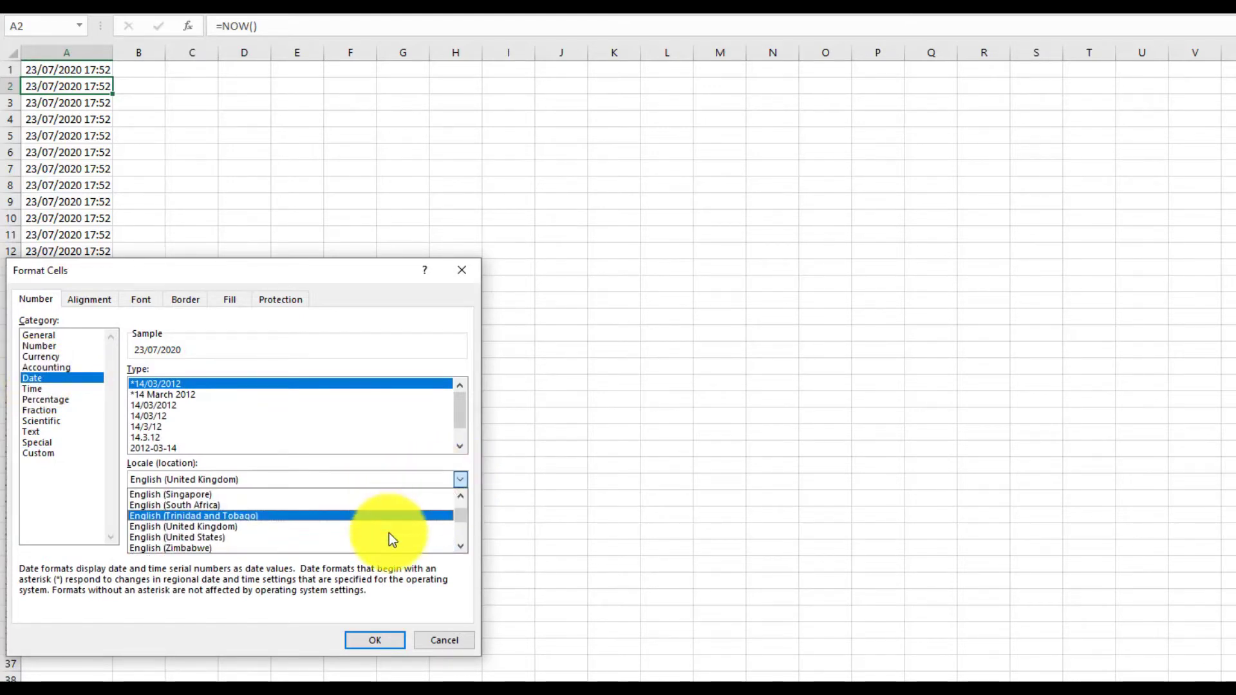
scroll(389, 533, "down", 1)
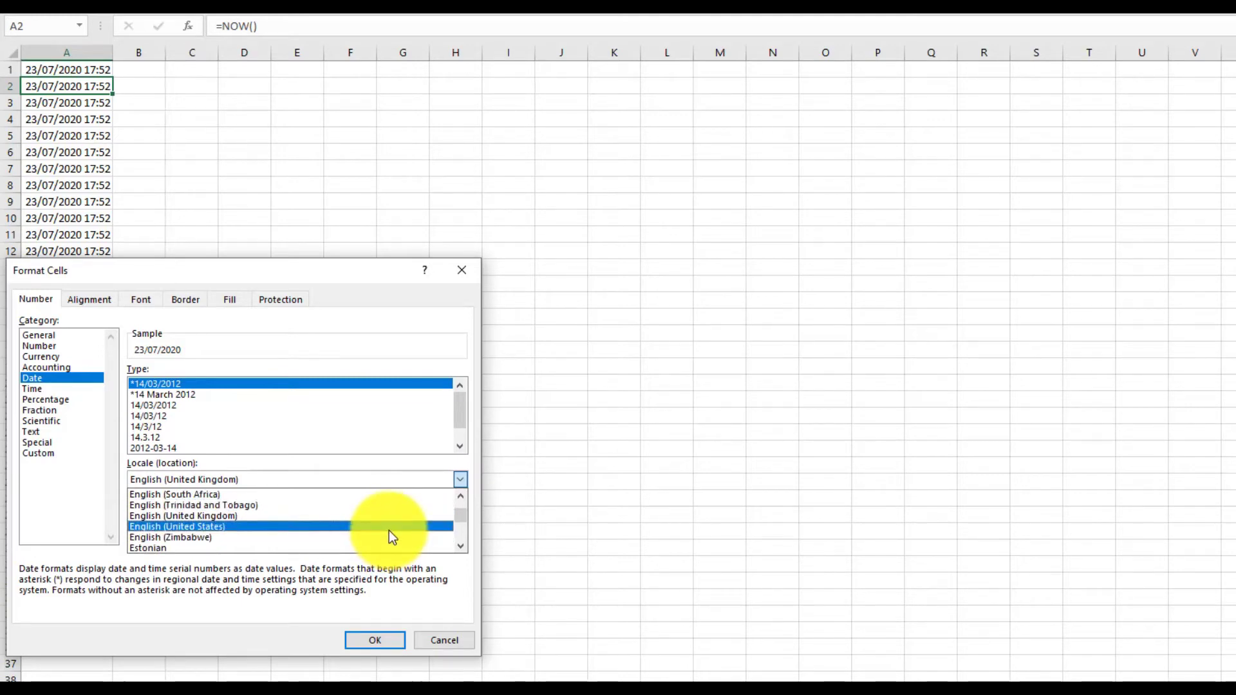
left_click(389, 526)
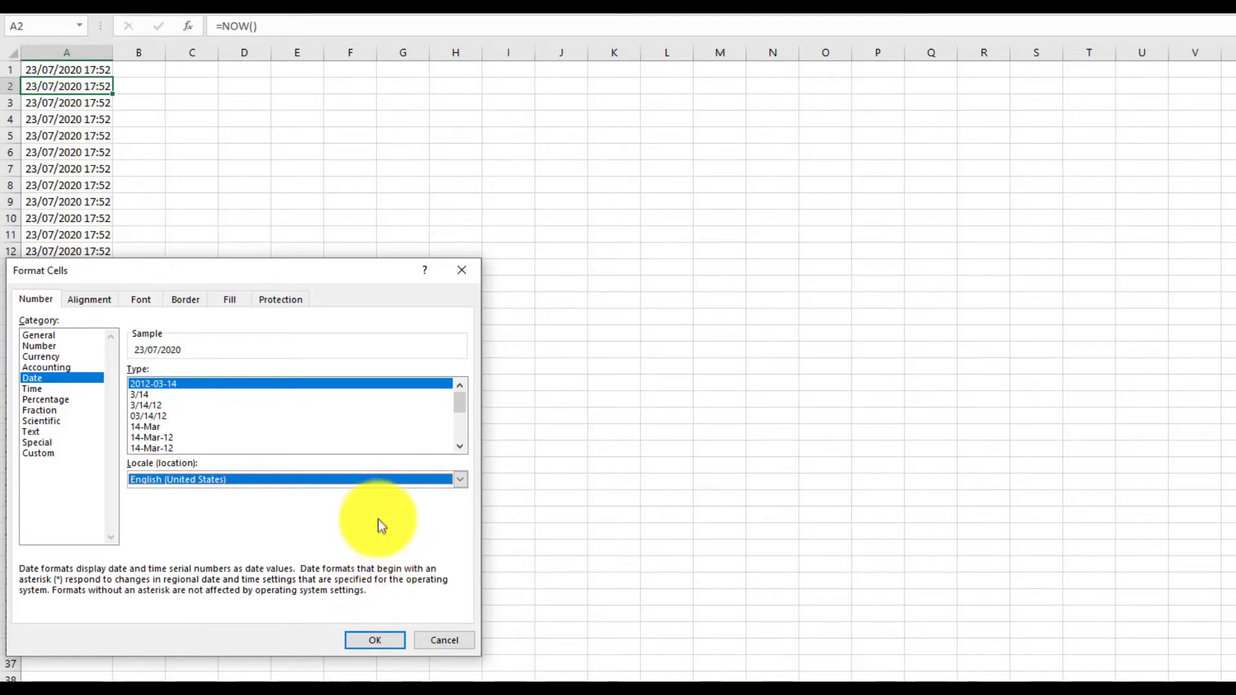
left_click(377, 641)
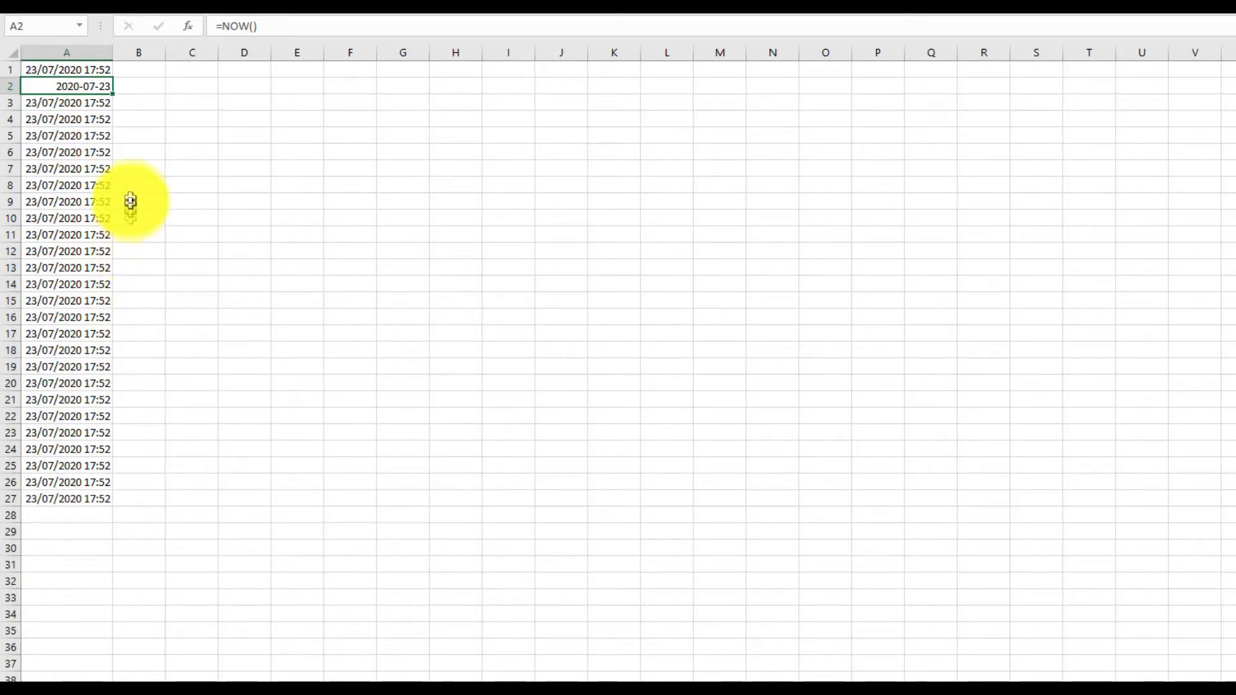
- Apply the custom number format dd-mmm to cell A3
left_click(100, 91)
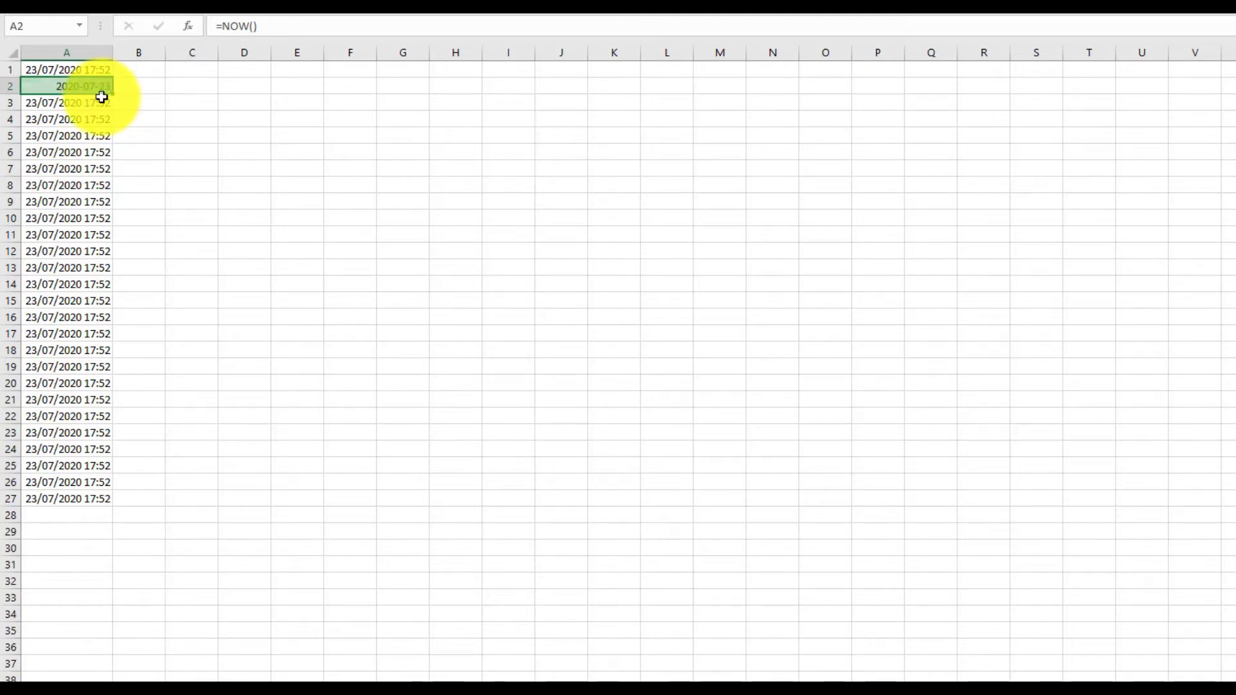
left_click(95, 100)
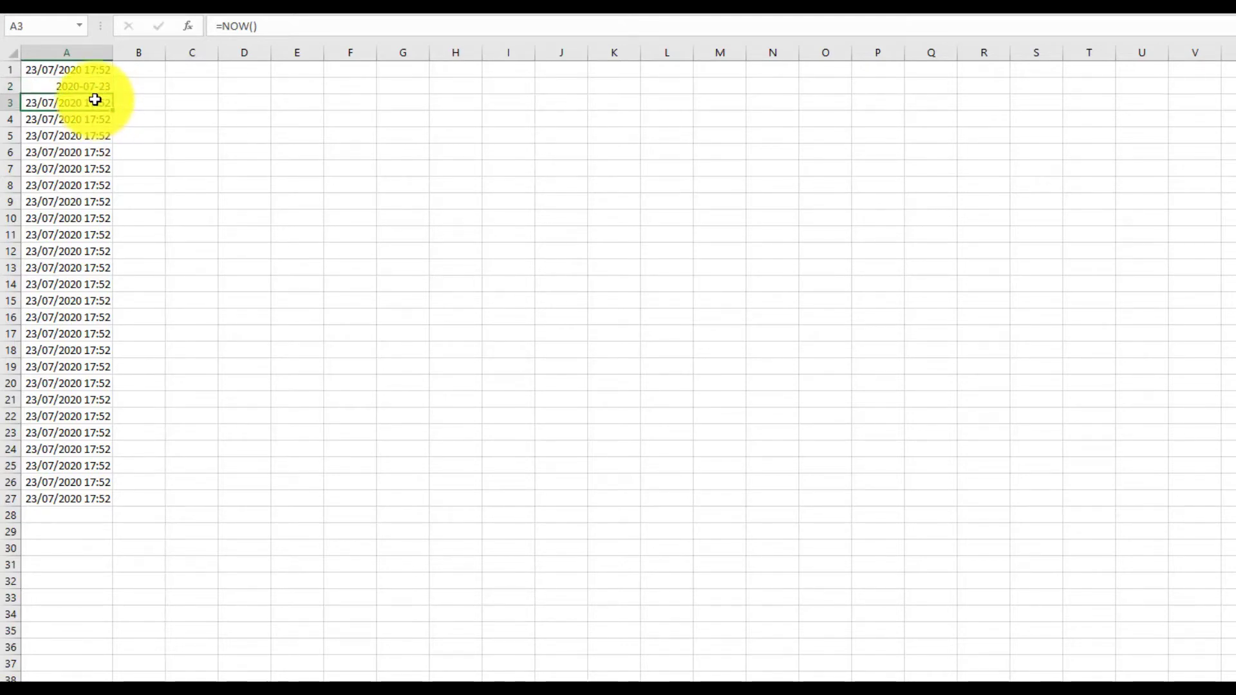
right_click(95, 99)
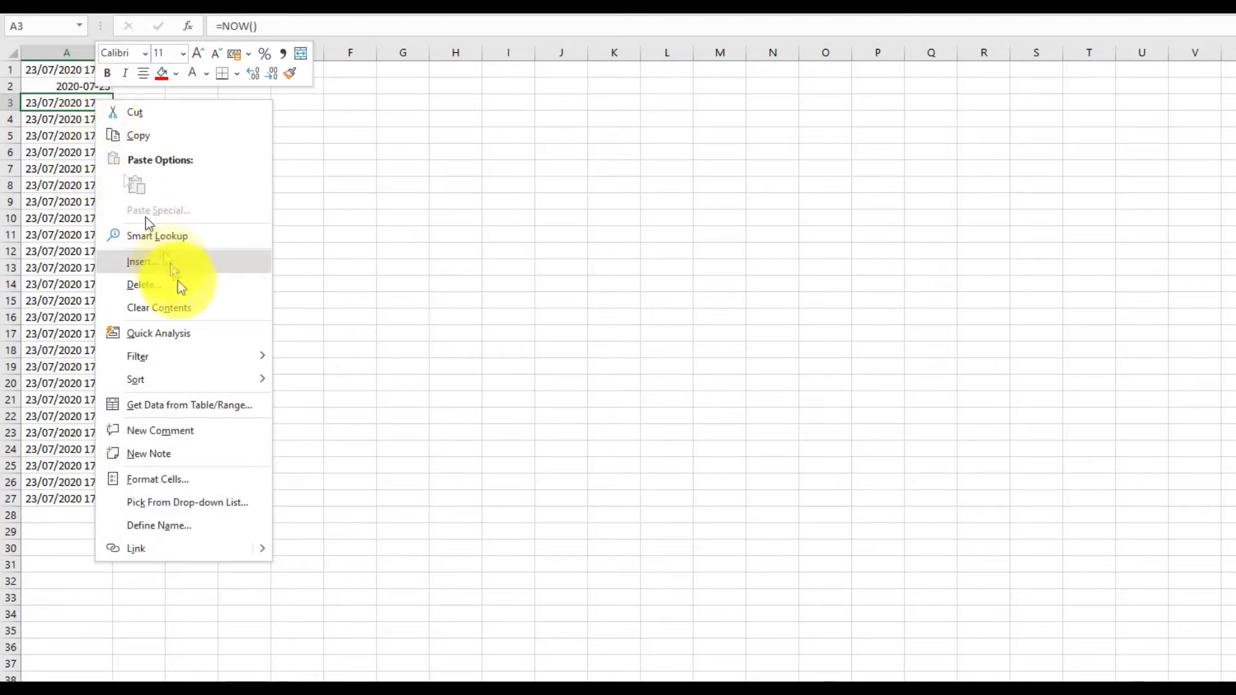
left_click(210, 482)
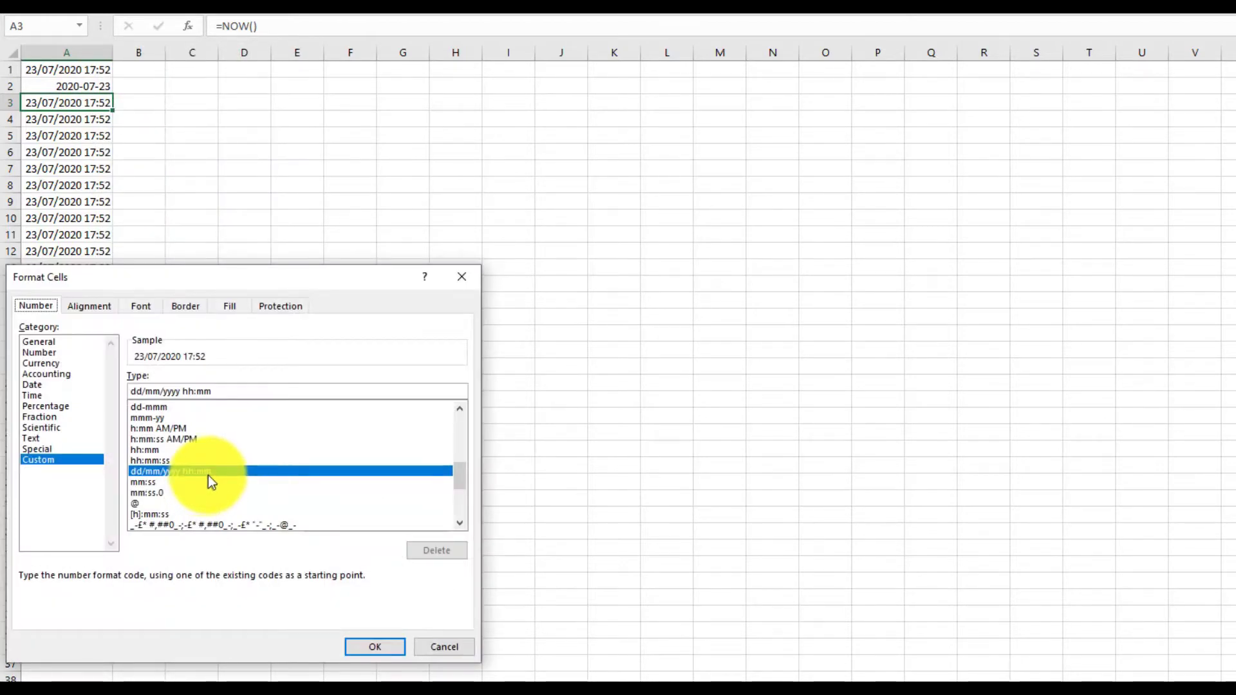
left_click(155, 407)
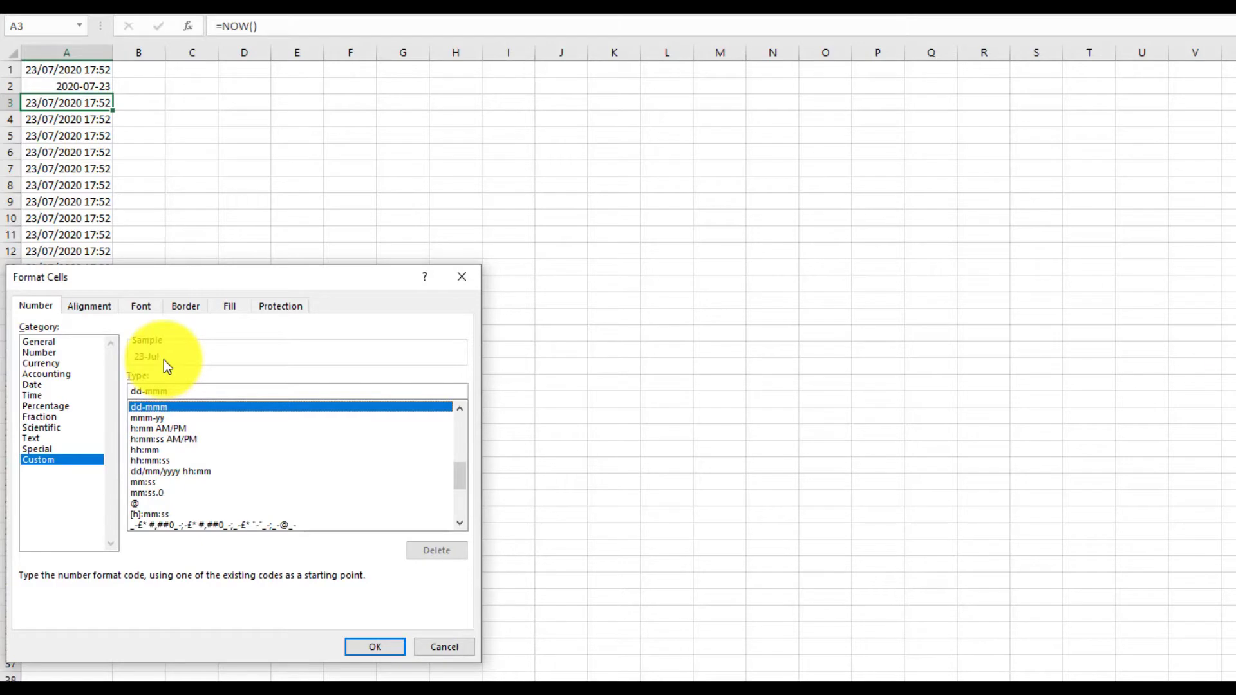
left_click(376, 647)
- Apply the custom number format mmm-yy to cell A4
left_click(84, 122)
right_click(85, 123)
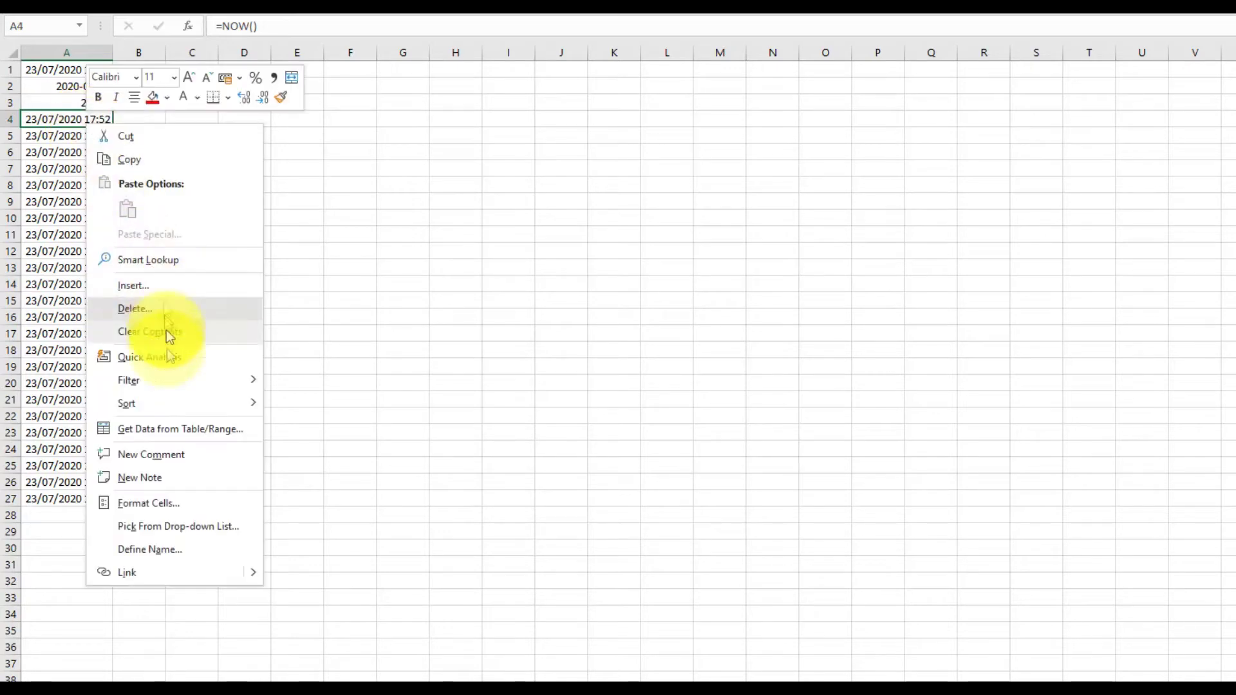
left_click(189, 512)
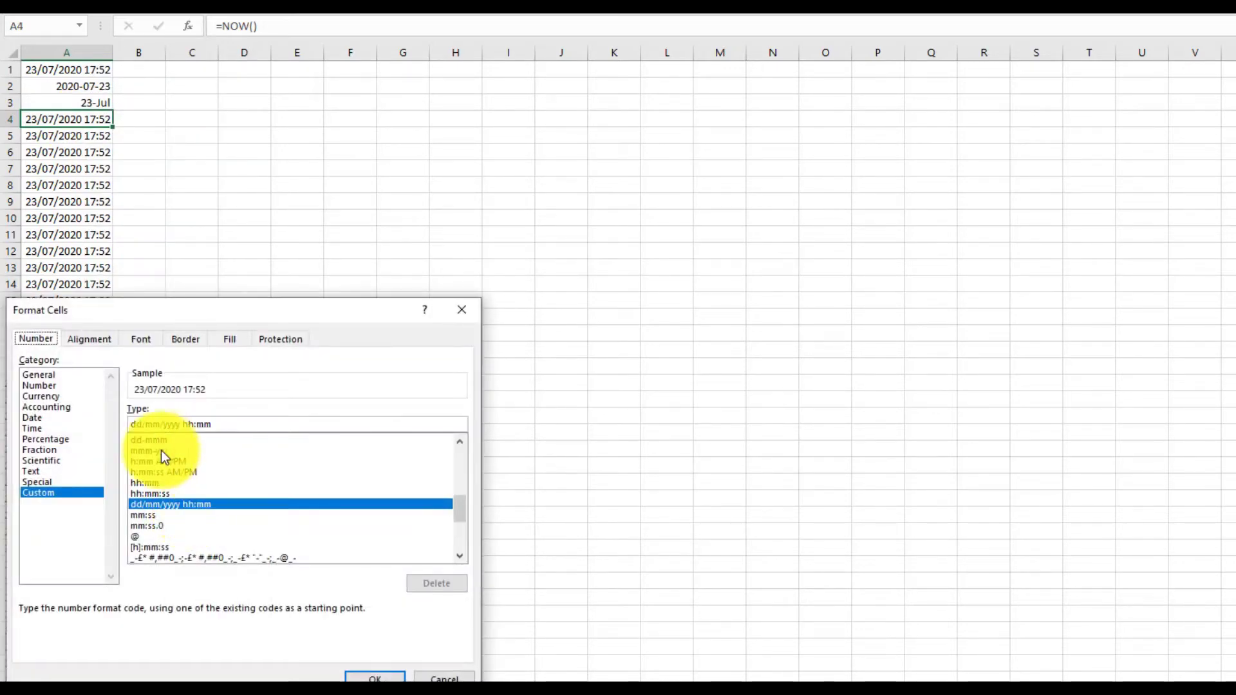
left_click(160, 450)
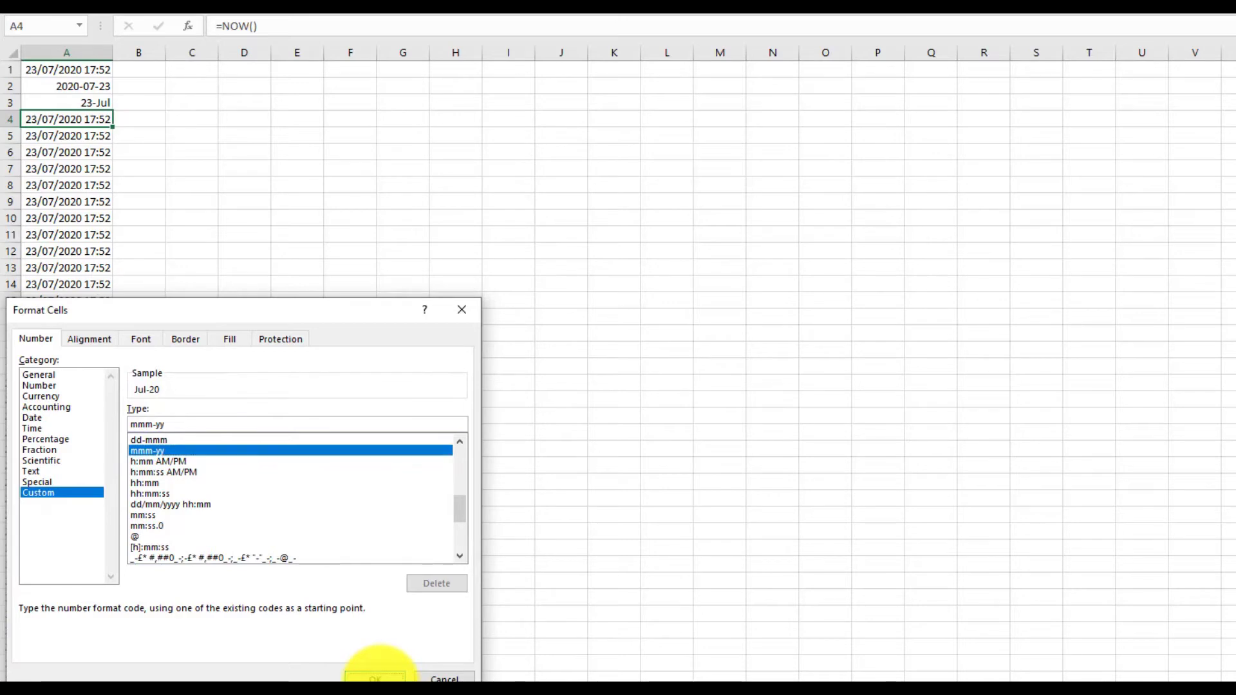
left_click(376, 677)
- Apply the custom time format h:mm AM/PM to cell A5
left_click(97, 139)
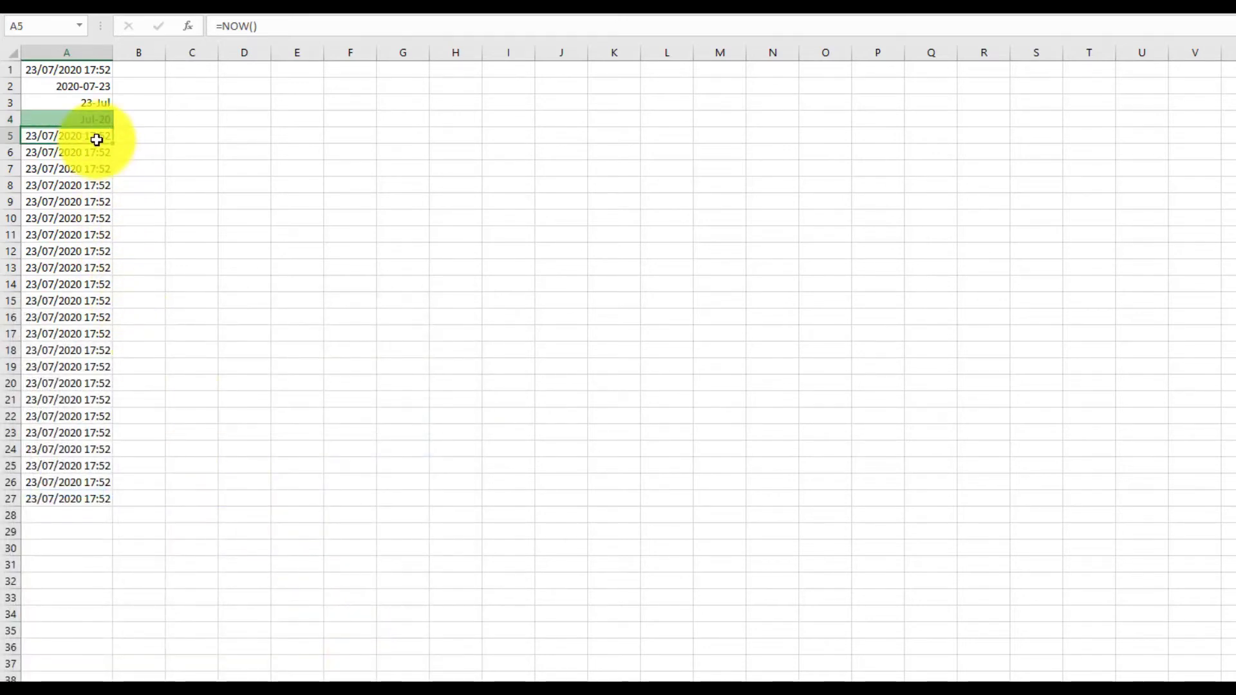
right_click(96, 139)
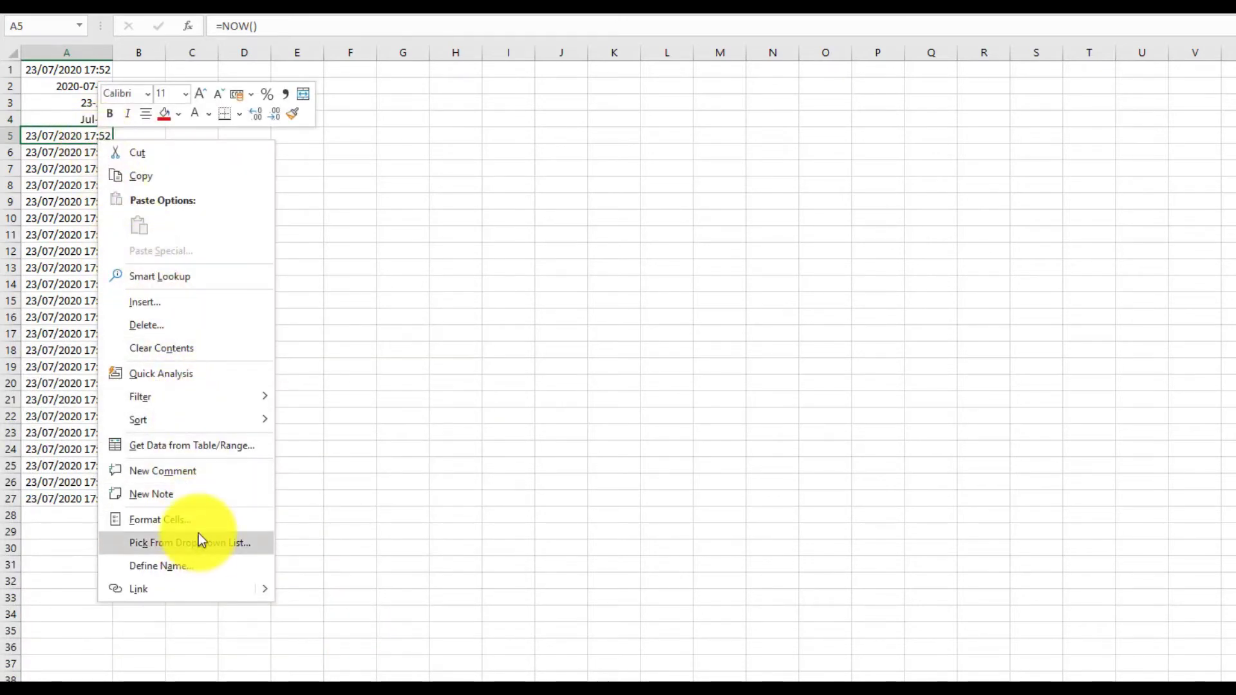
left_click(199, 520)
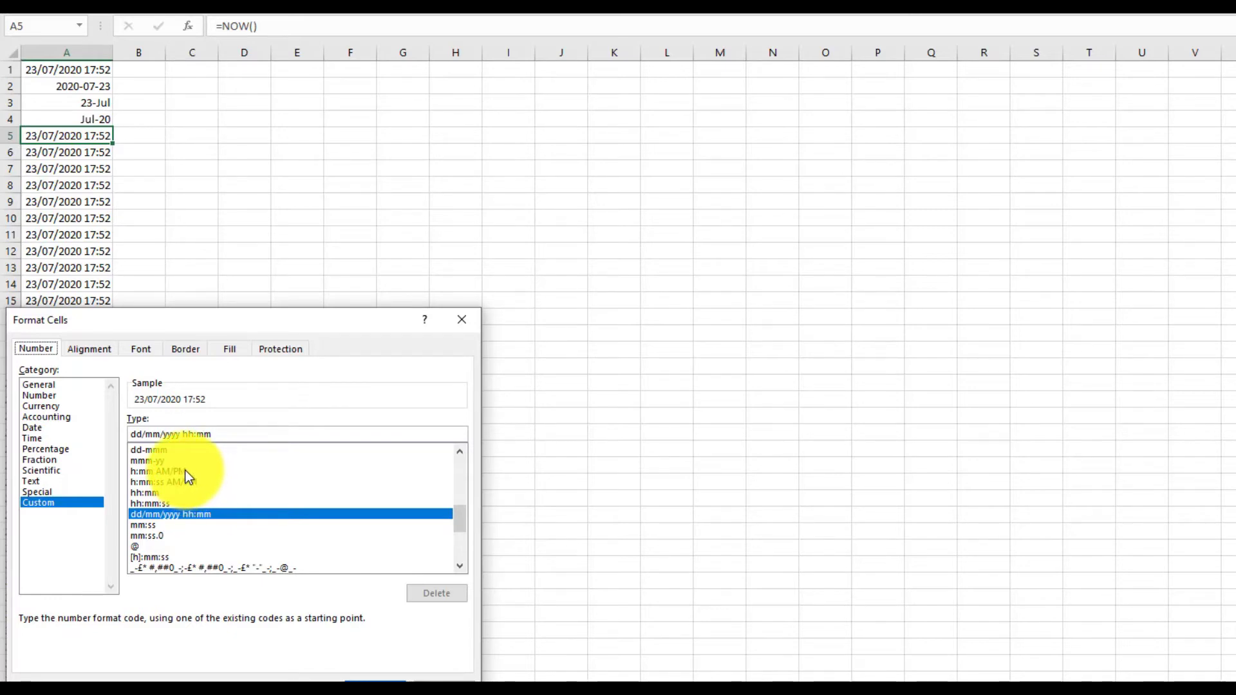
left_click(148, 472)
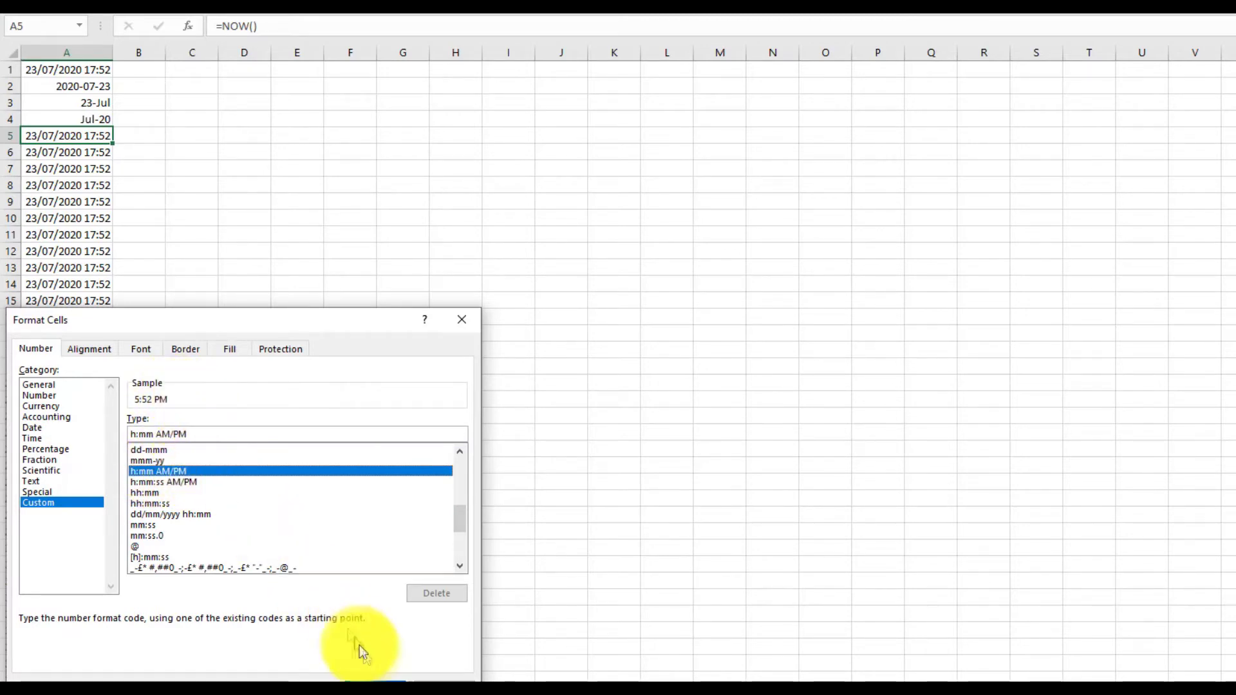
left_click(373, 673)
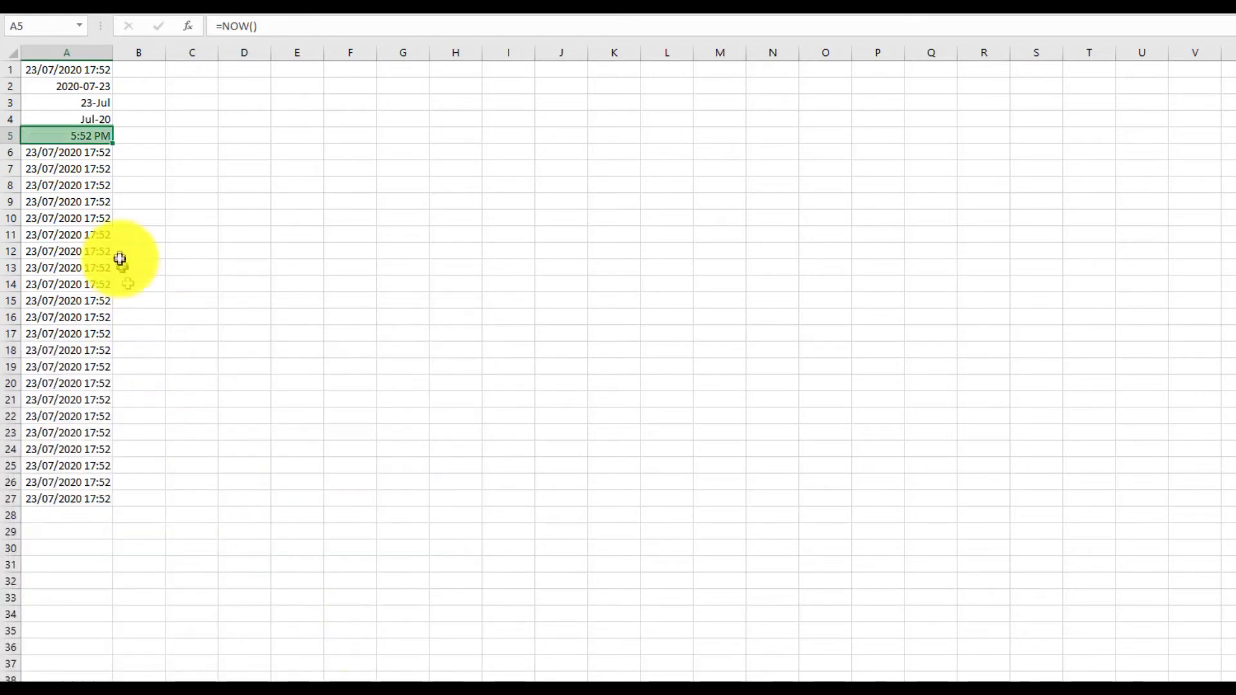
- Apply the custom time format h:mm:ss AM/PM to cell A6
left_click(91, 158)
right_click(96, 161)
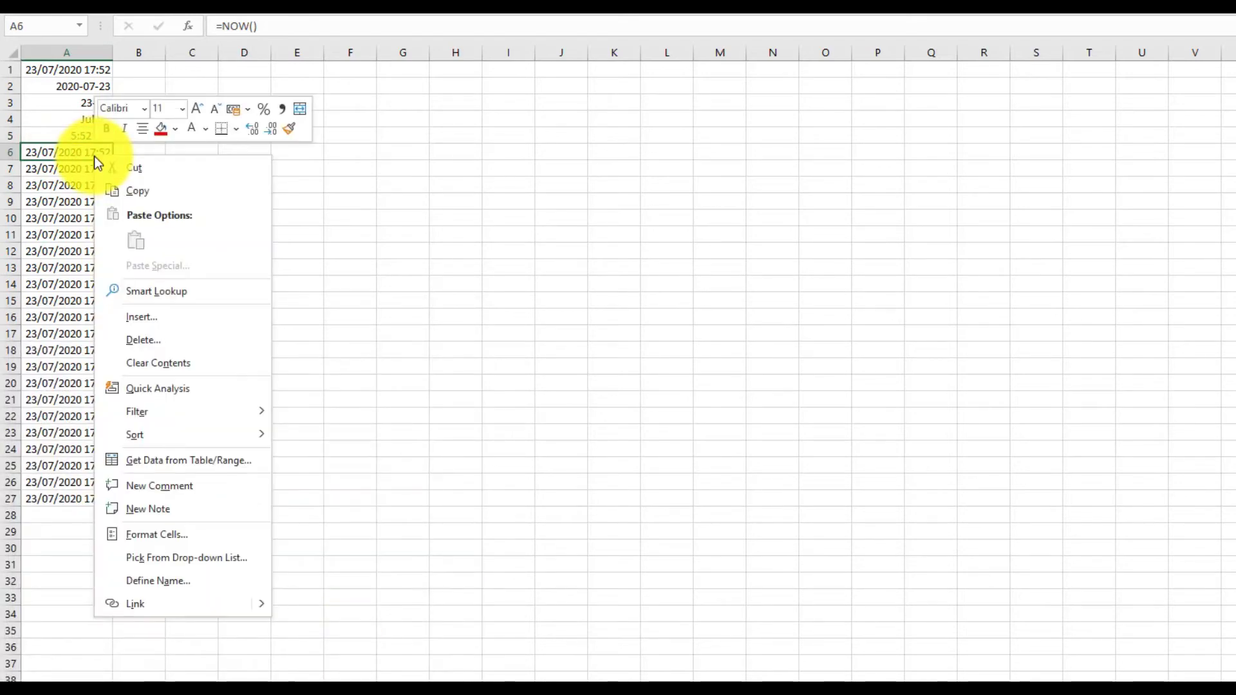
left_click(207, 540)
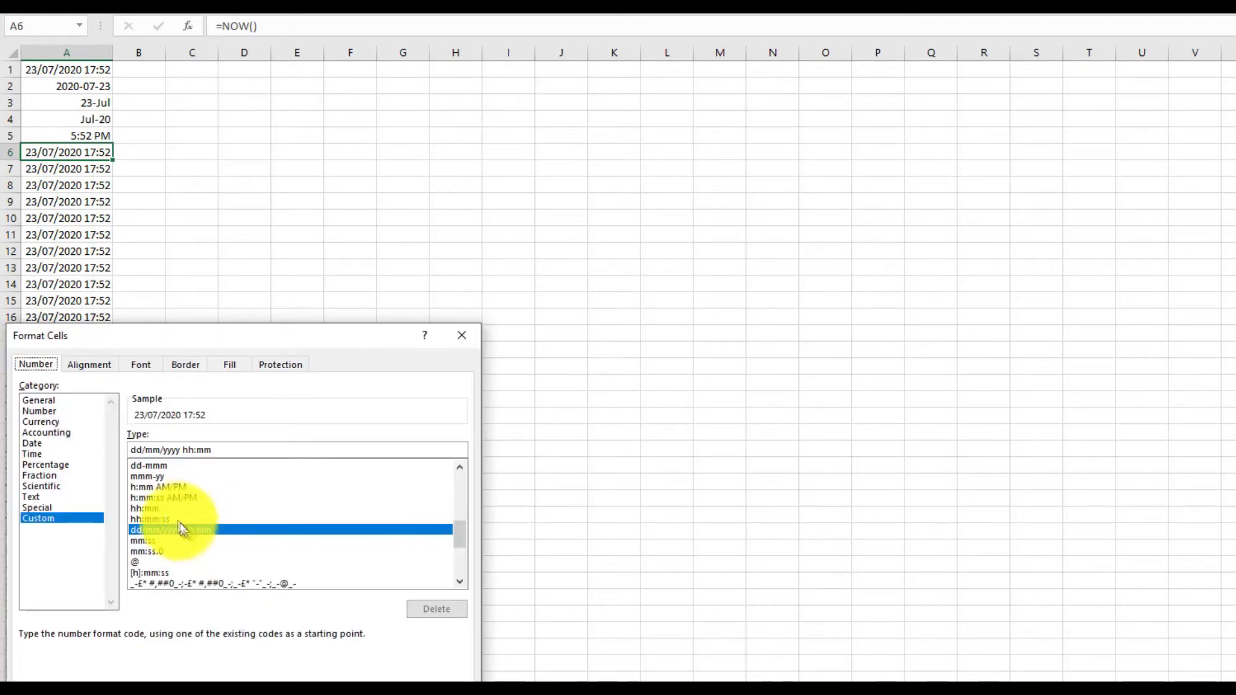
left_click(179, 499)
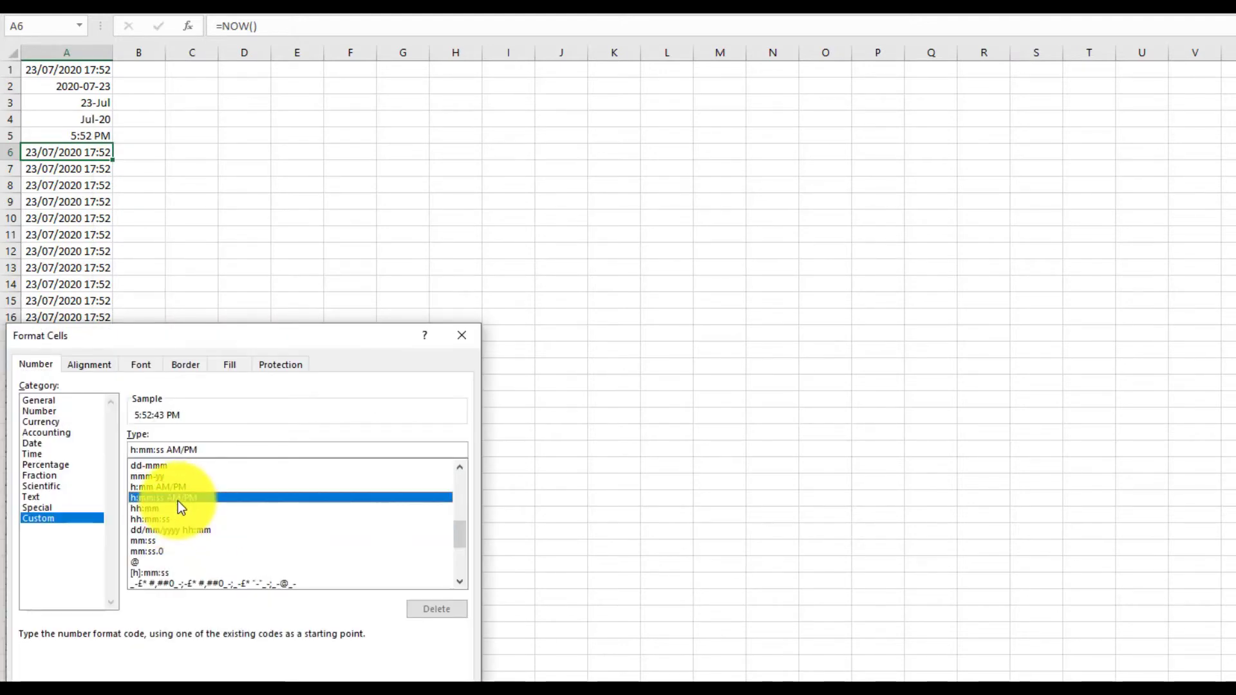
left_click(377, 672)
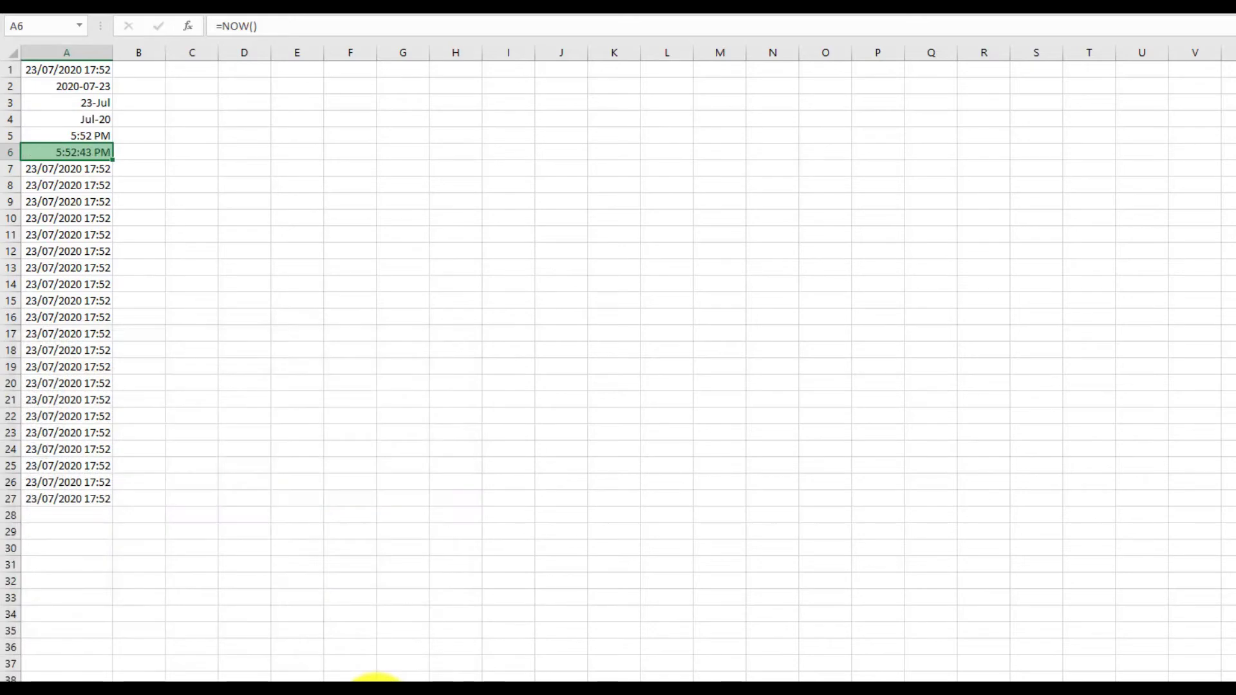
- Start a custom number format for cell A7 based on the existing dd/mm/yyyy hh:mm code
right_click(96, 169)
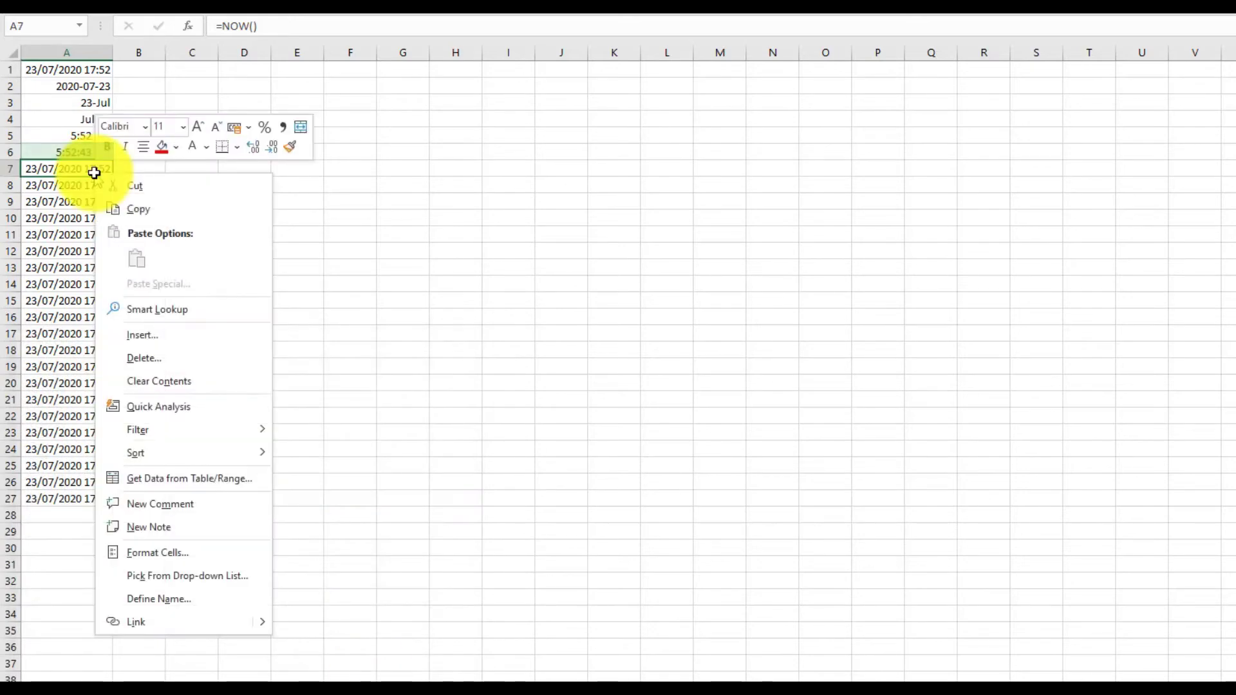
left_click(197, 555)
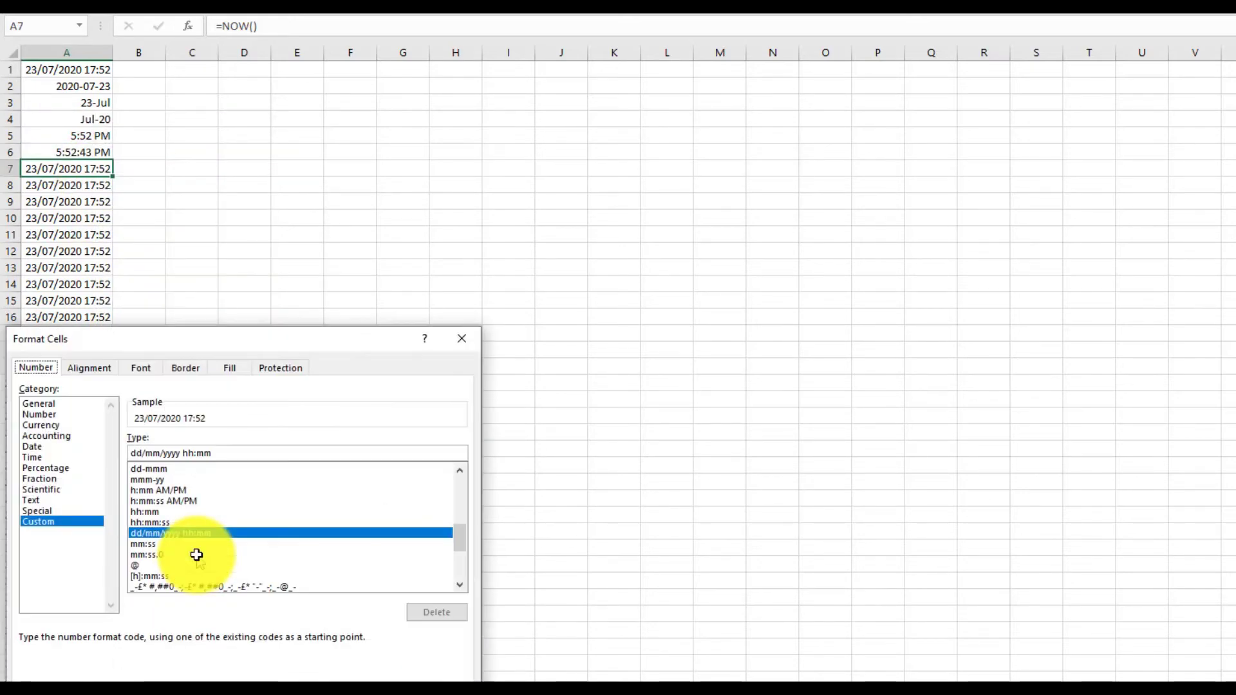
left_click(203, 521)
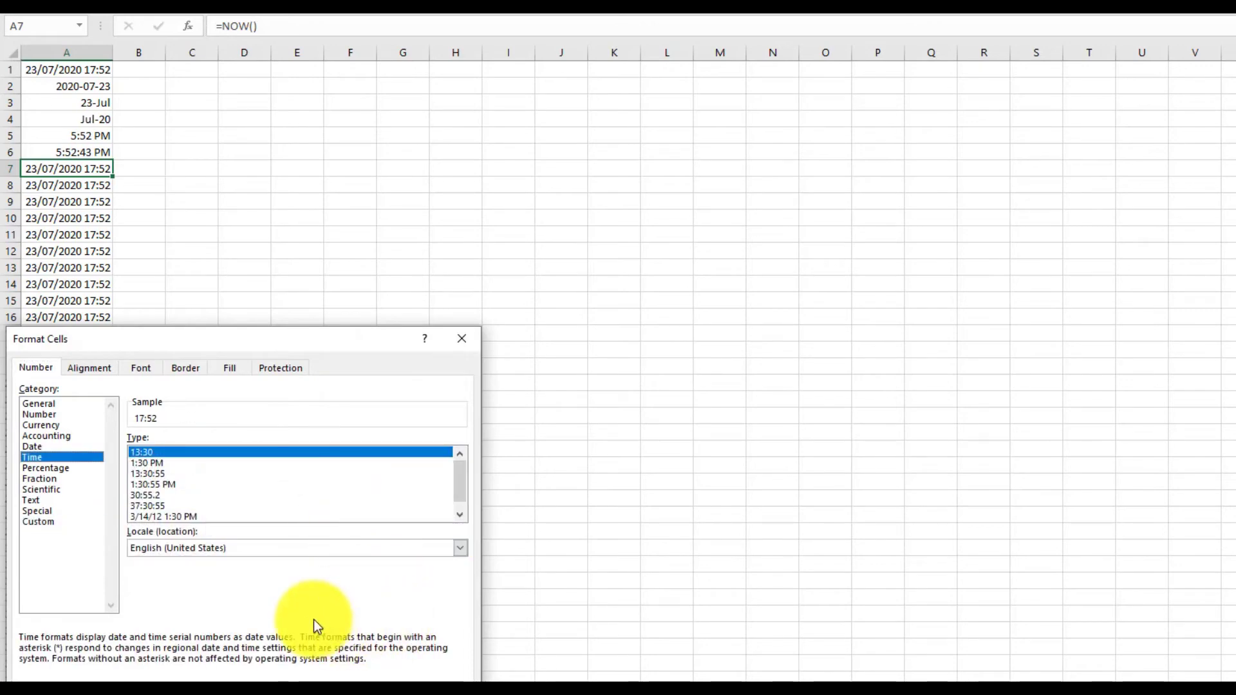
left_click(49, 521)
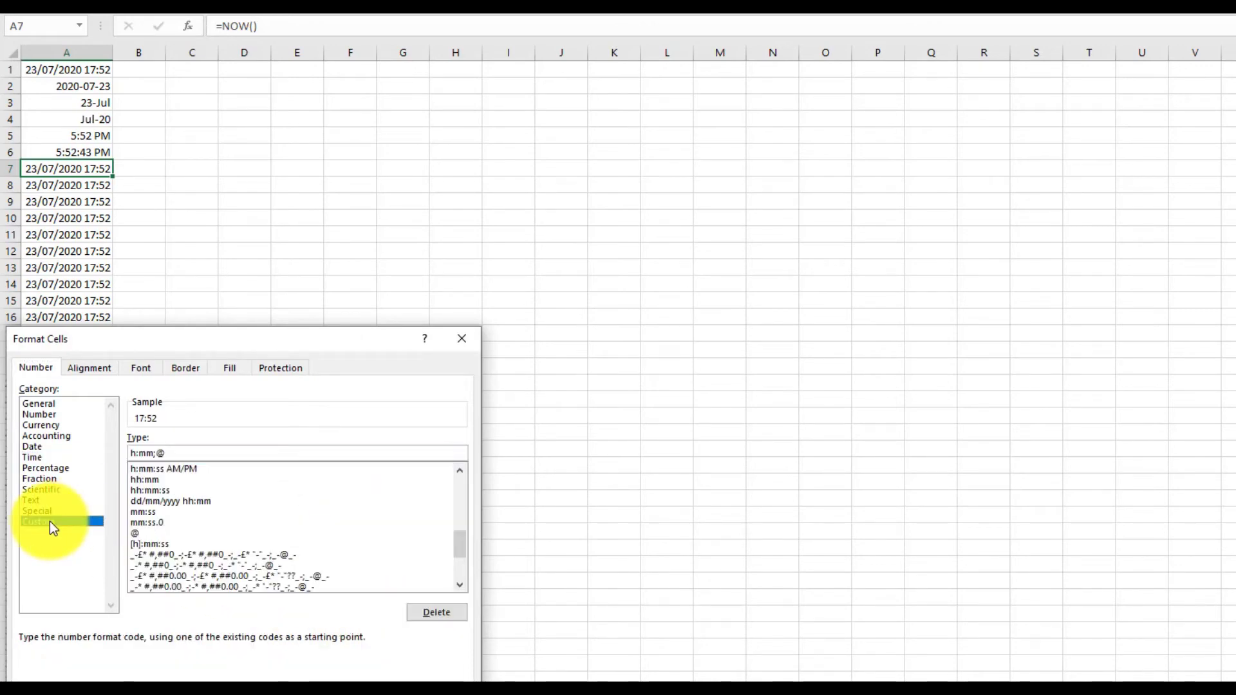
left_click(78, 447)
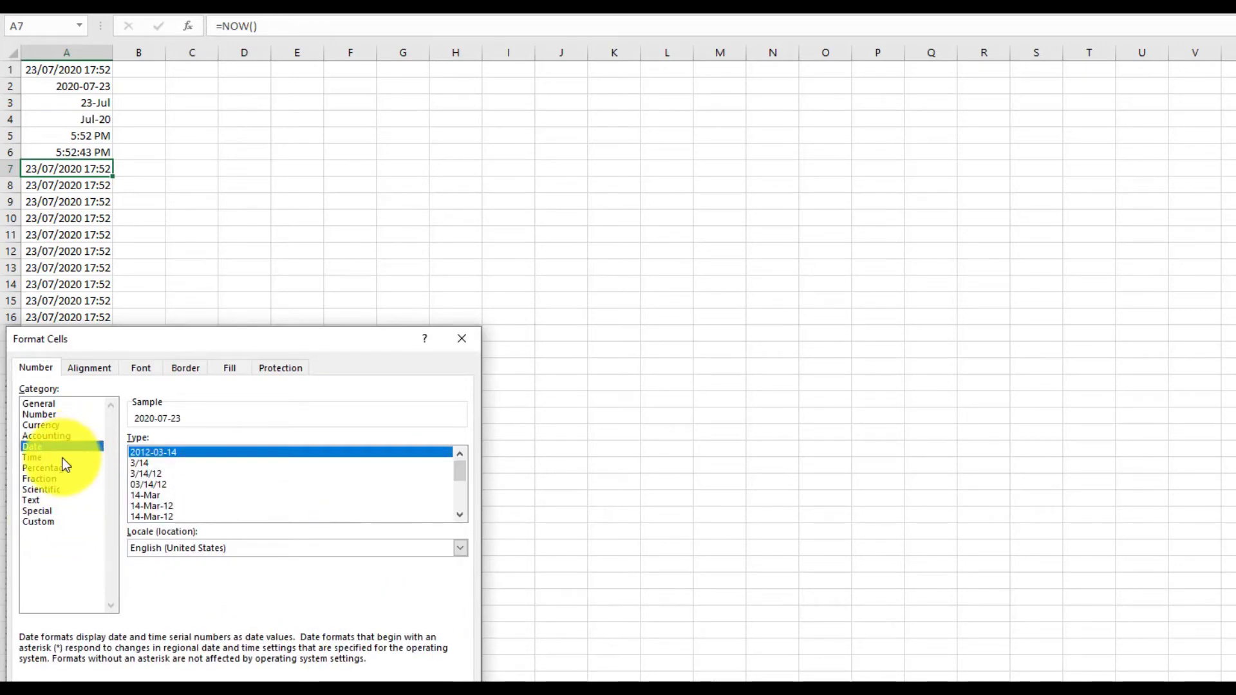
left_click(61, 458)
left_click(52, 523)
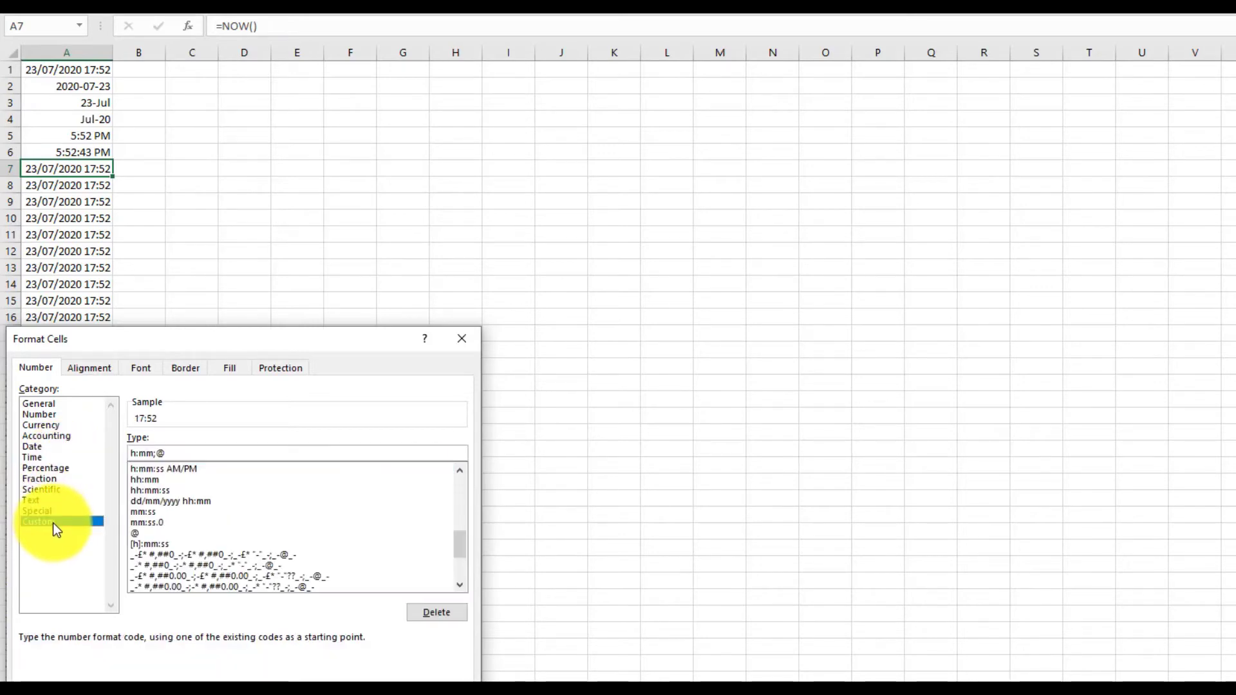
left_click(167, 501)
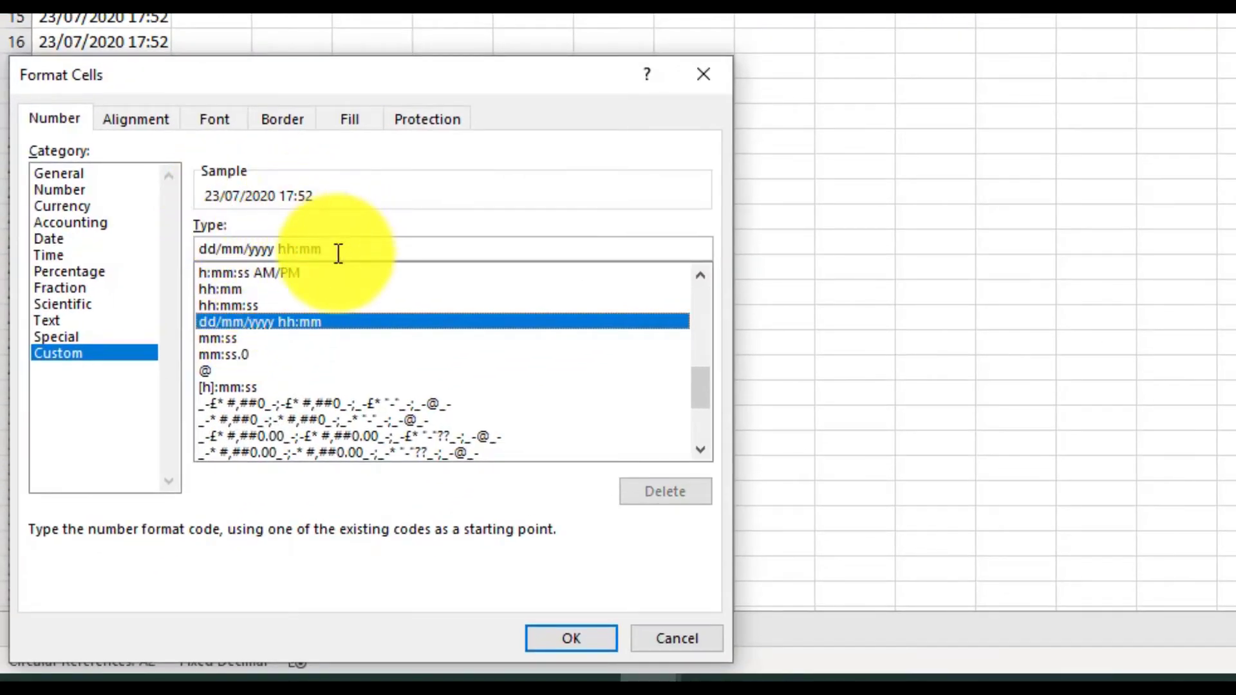
- Remove the hh:mm part from the custom format code, leaving dd/mm/yyyy
left_click(338, 251)
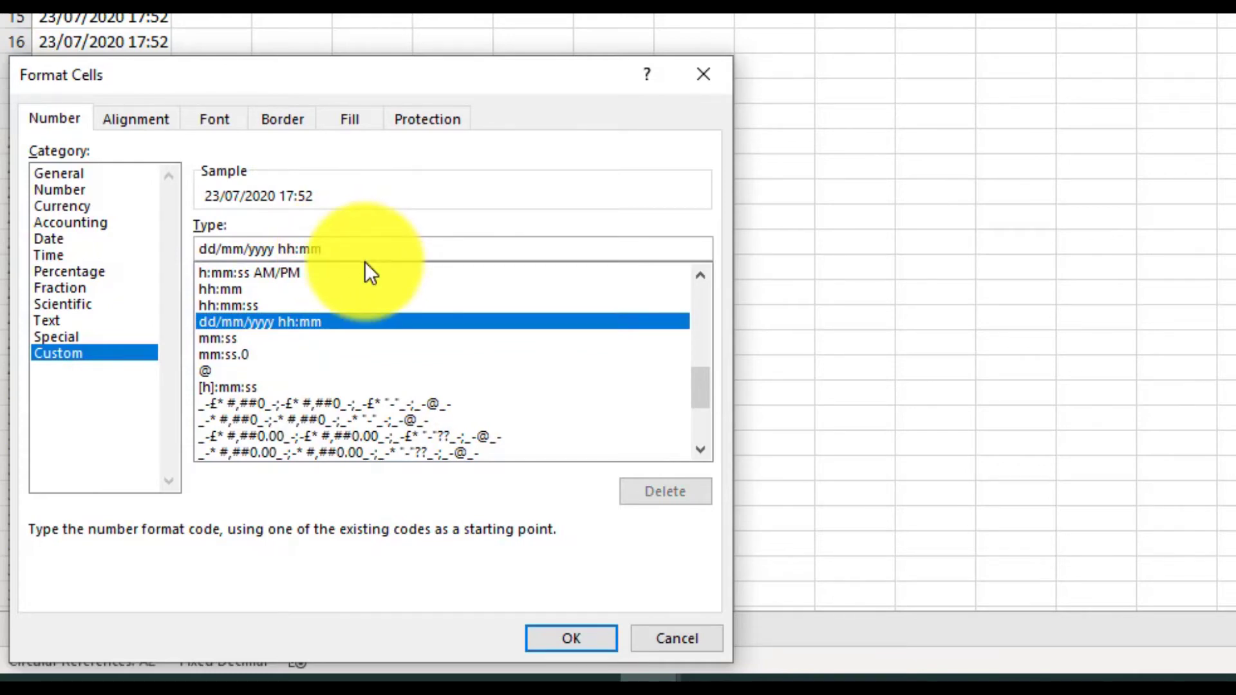
key("BackSpace")
key("BackSpace")
key("BackSpace")
key("BackSpace")
key("BackSpace")
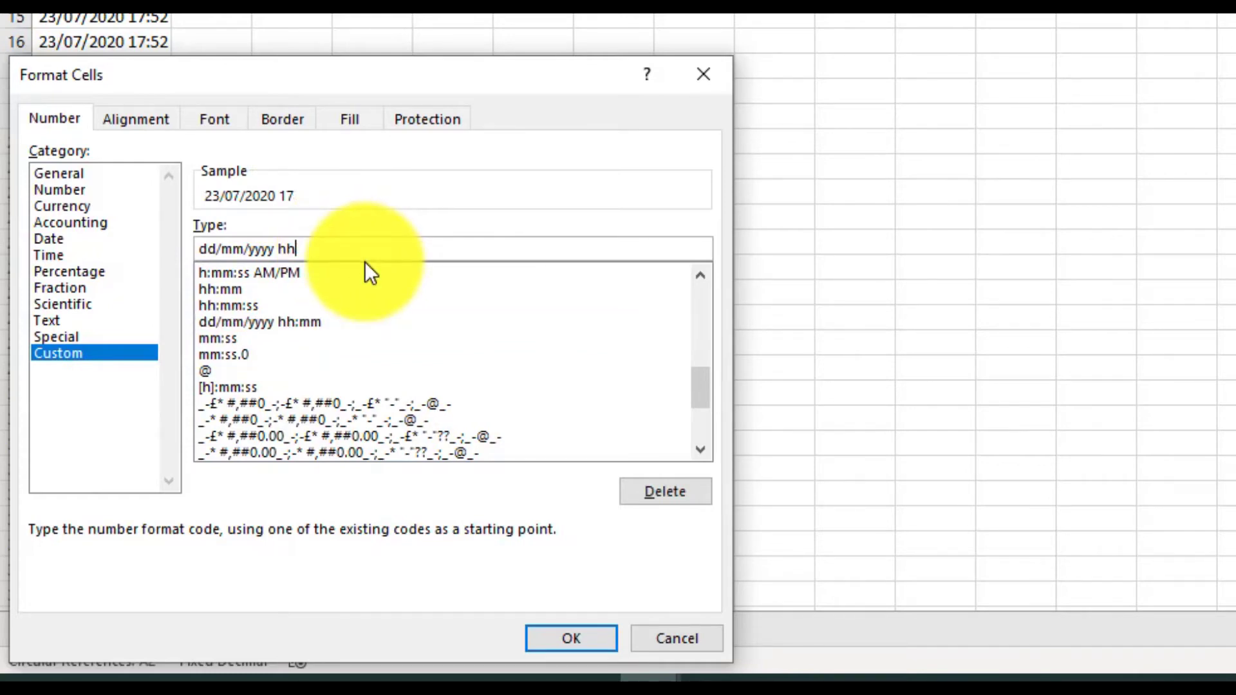
key("BackSpace")
key("Home")
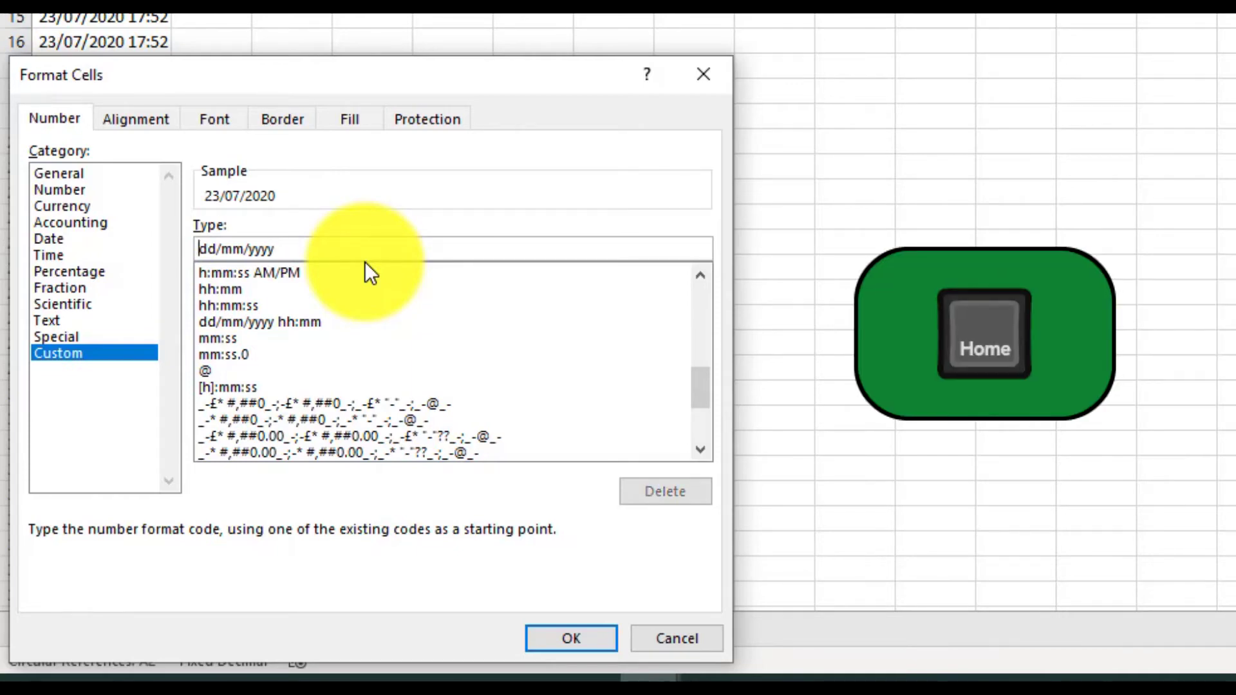
- Add the weekday code ddd and a space before the date, and apply ddd dd/mm/yyyy to cell A7
type("ddd")
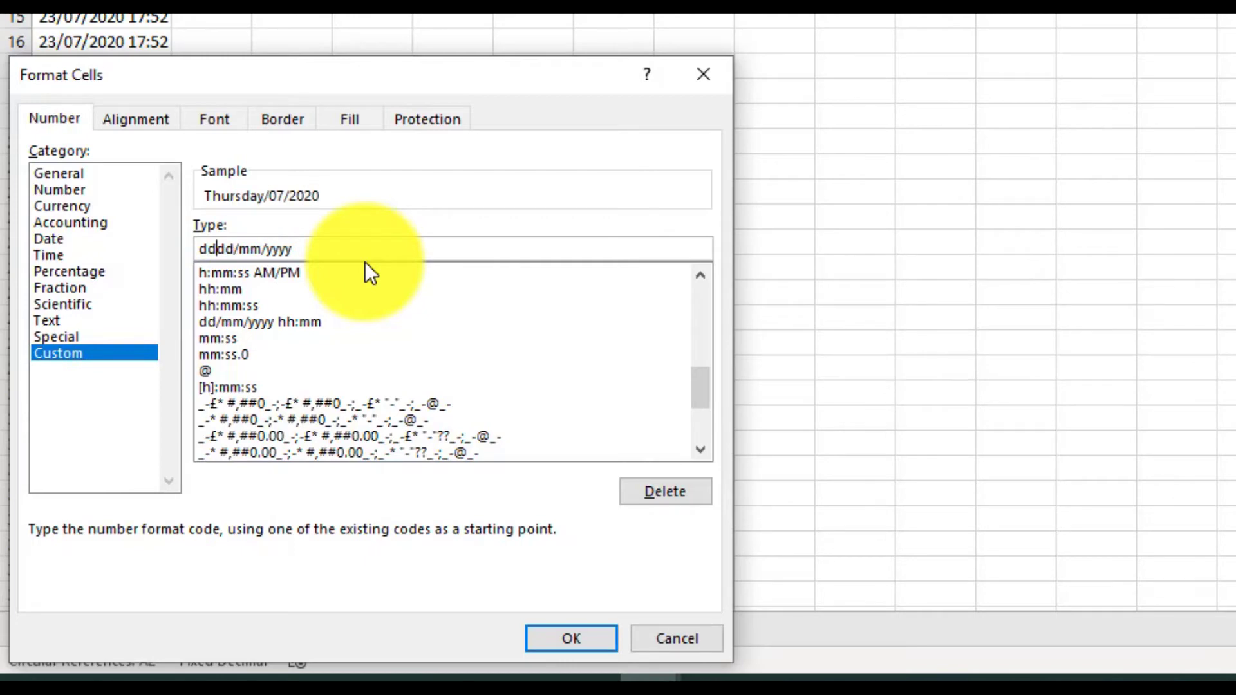
key("Left")
key("Left")
key("Left")
key("Left")
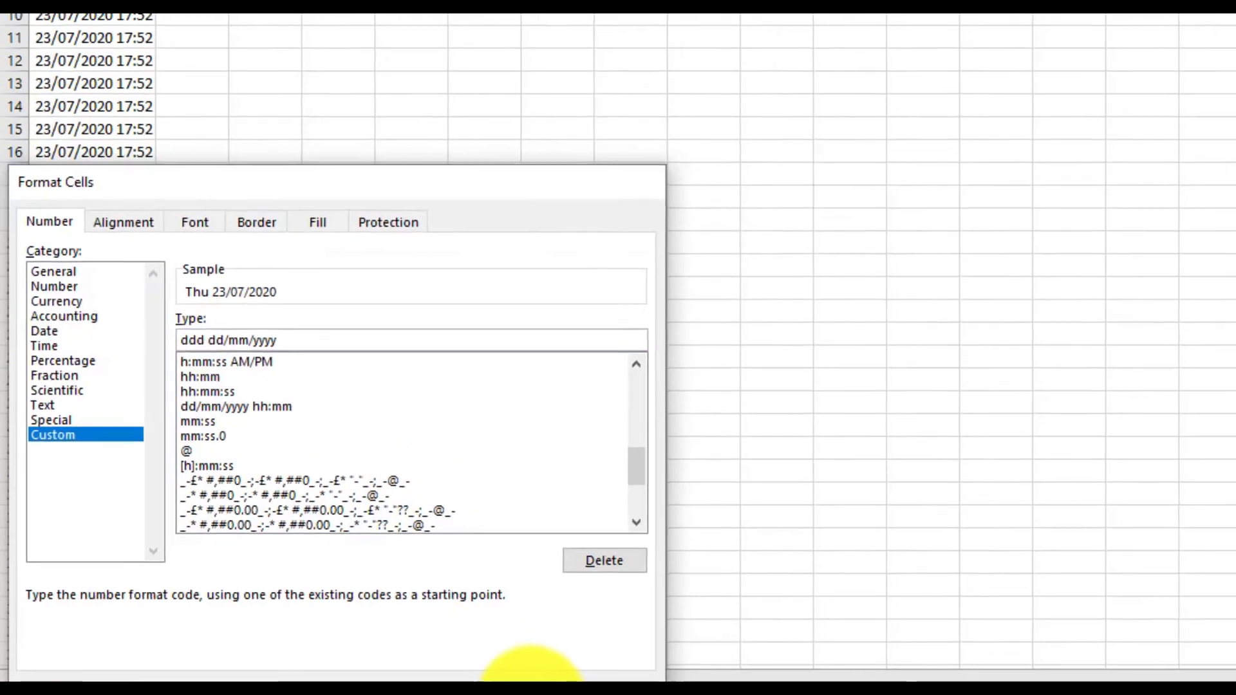
left_click(532, 692)
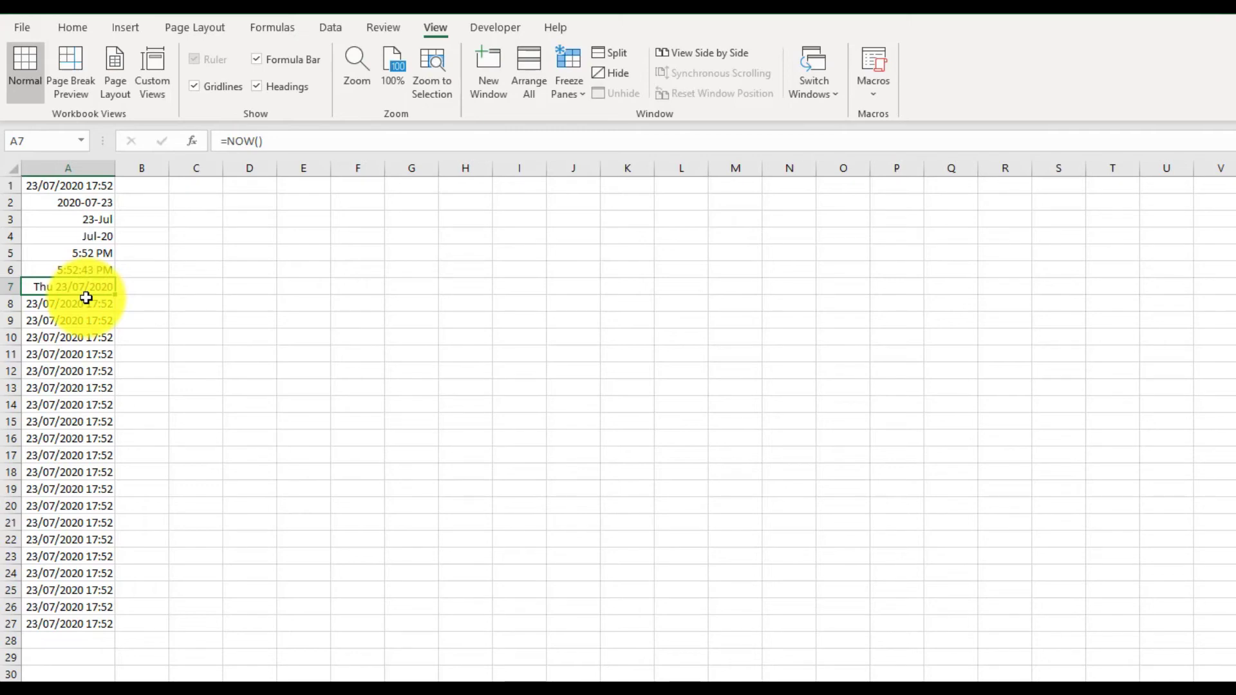
- Copy the number format of cell A7 to A8:A27 with Format Painter
left_click(77, 29)
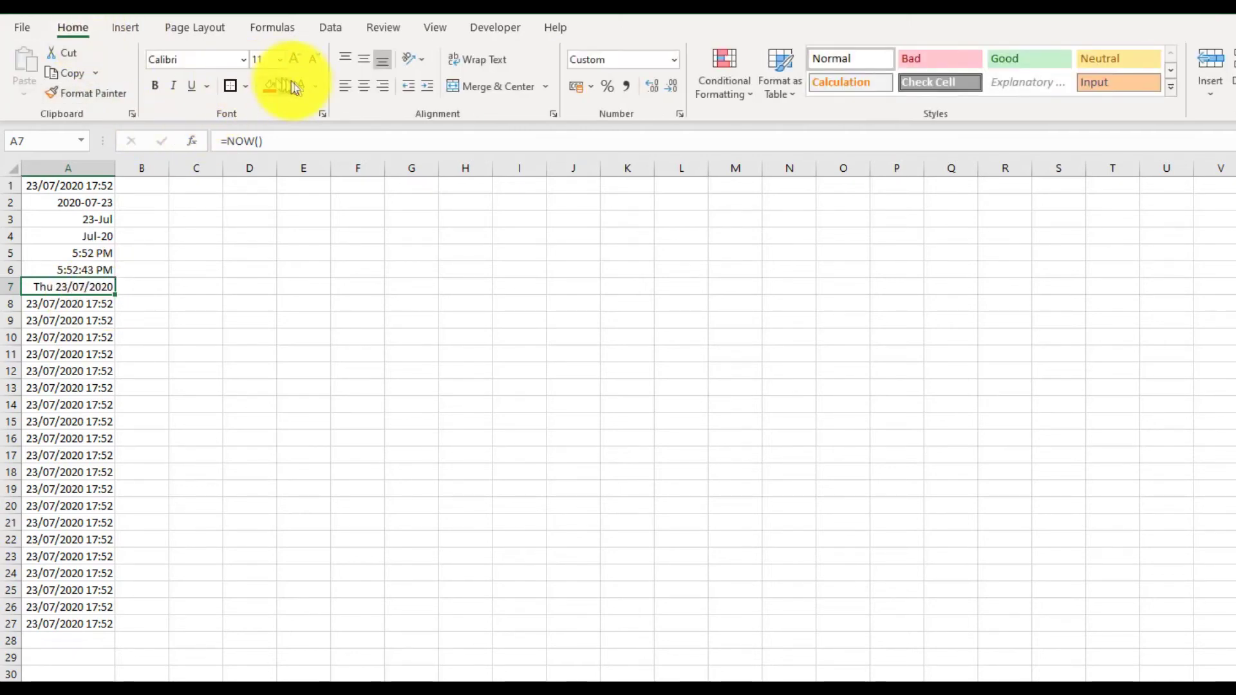
left_click(107, 94)
mouse_move(82, 306)
left_mouse_down()
mouse_move(80, 662)
mouse_move(71, 624)
left_mouse_up()
left_click(174, 406)
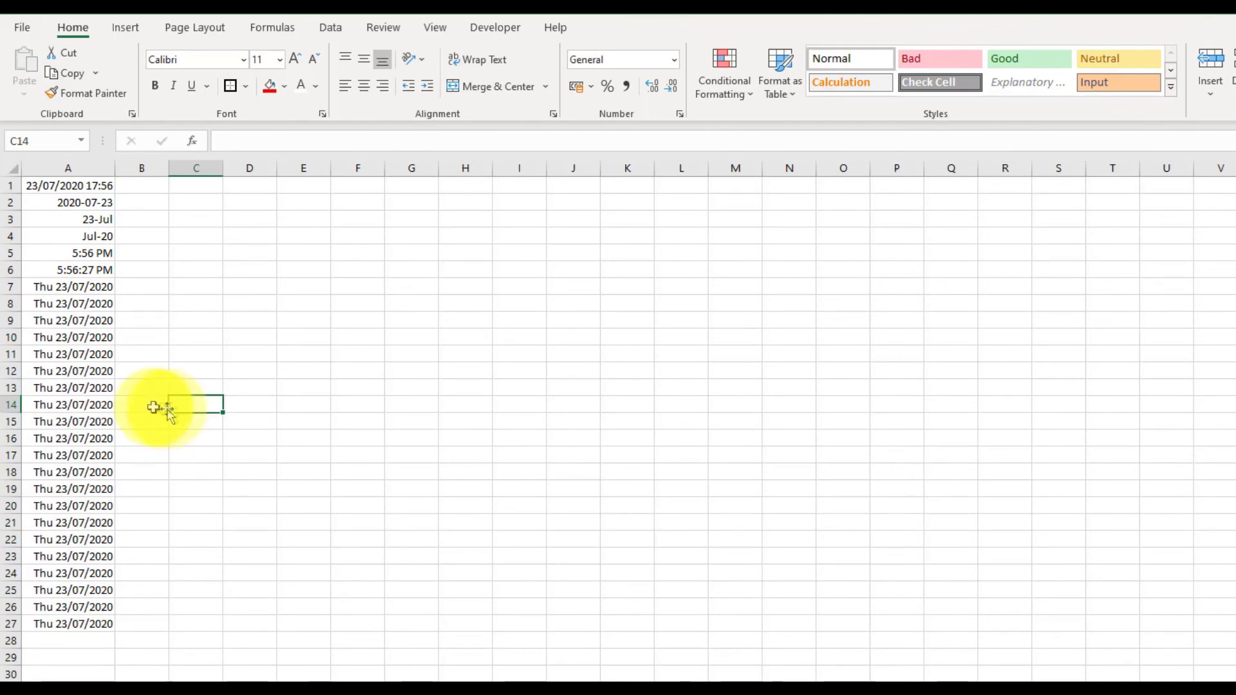
- Change the formula in cell A8 to =NOW()+1
left_click(80, 315)
left_click(54, 399)
left_click(74, 304)
left_click(281, 140)
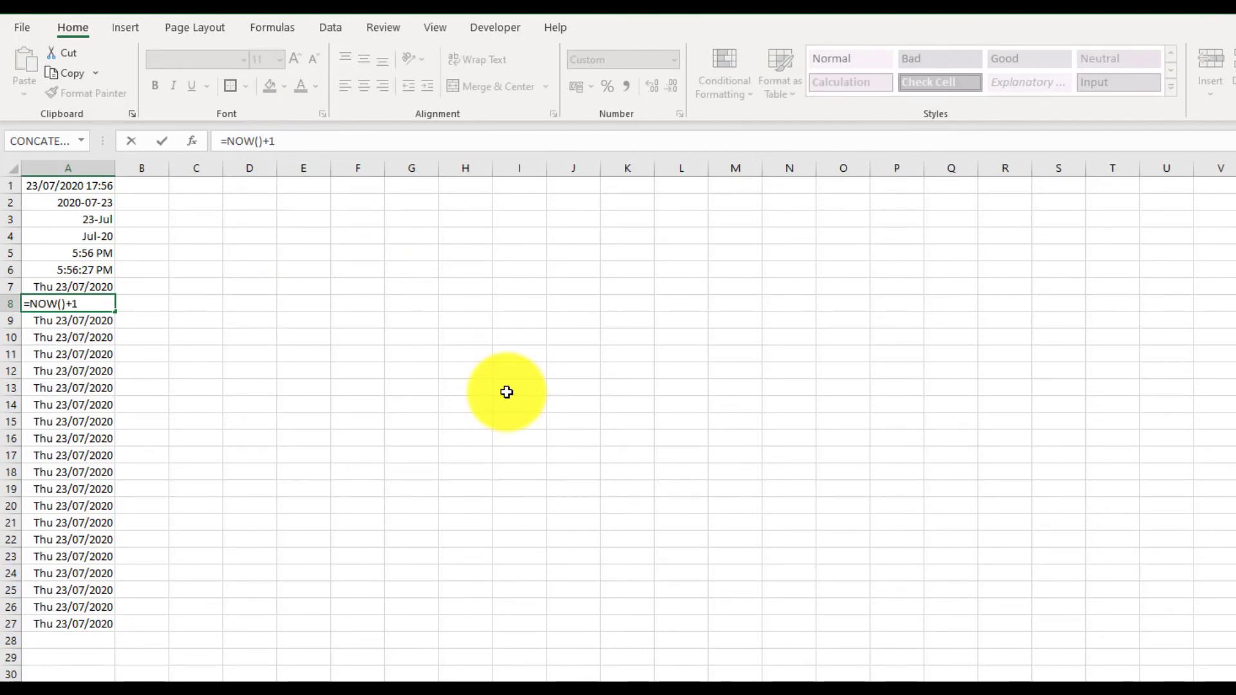
key("Return")
key("Up")
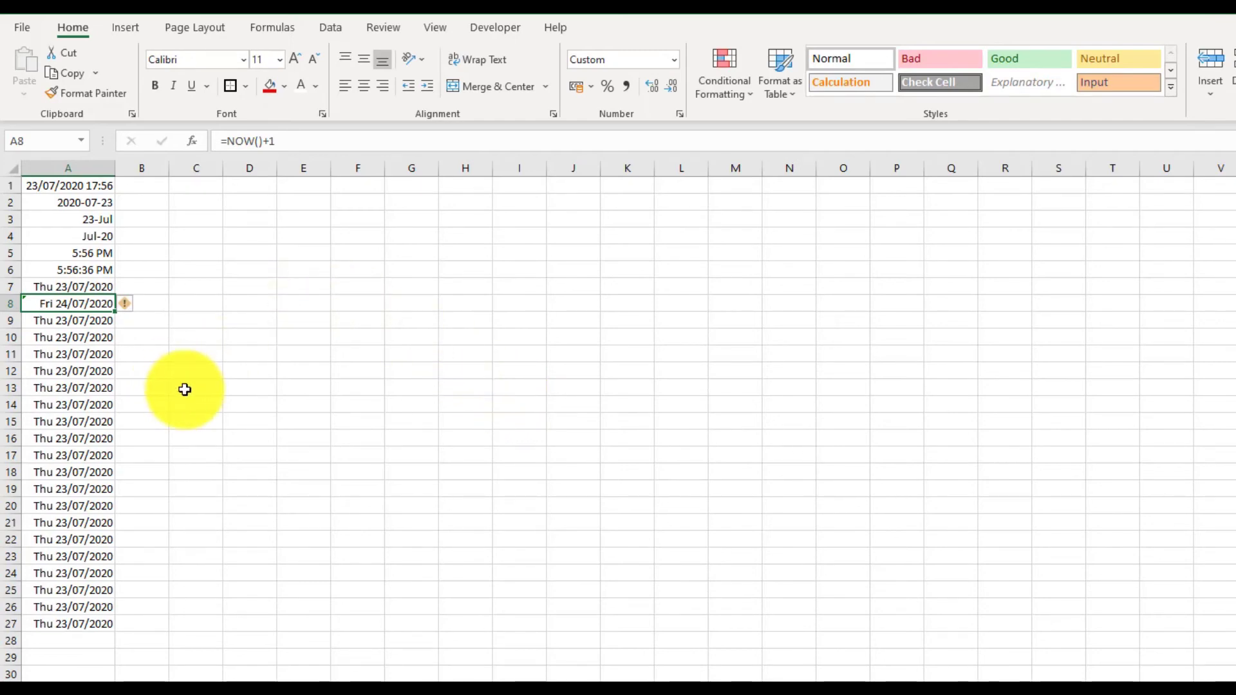
- Clear the contents of cells A8:A27 and return to cell A8
left_click_drag(70, 306, 71, 625)
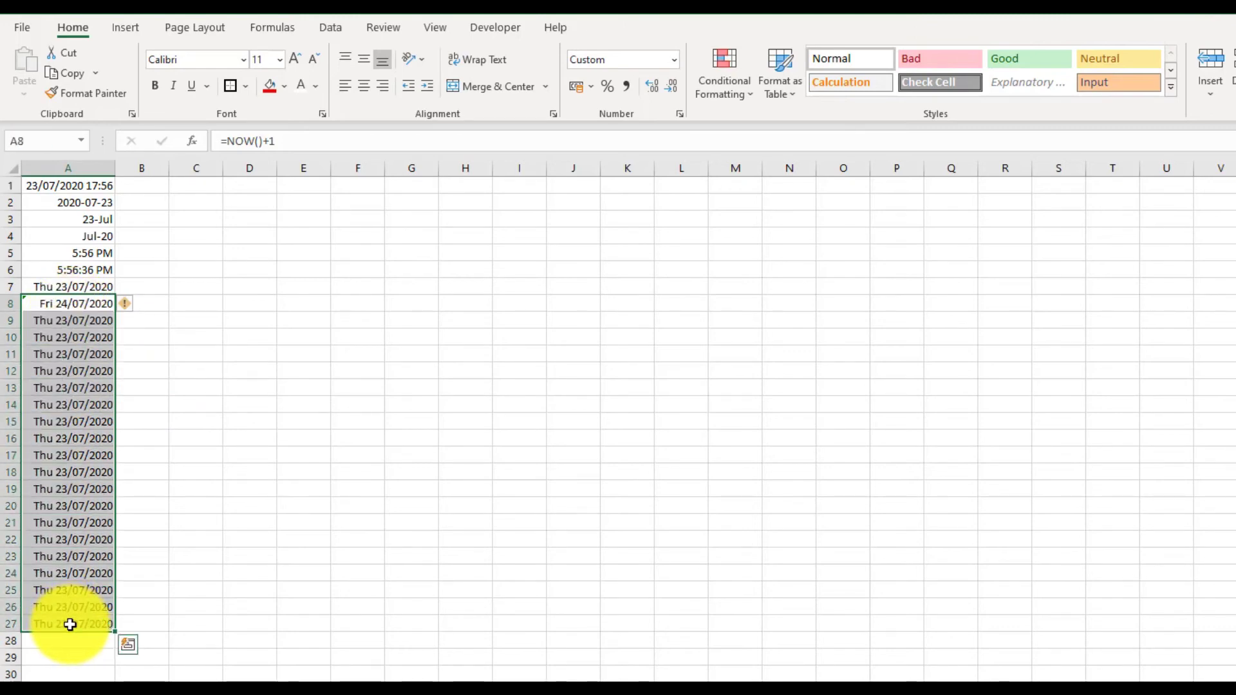
key("Delete")
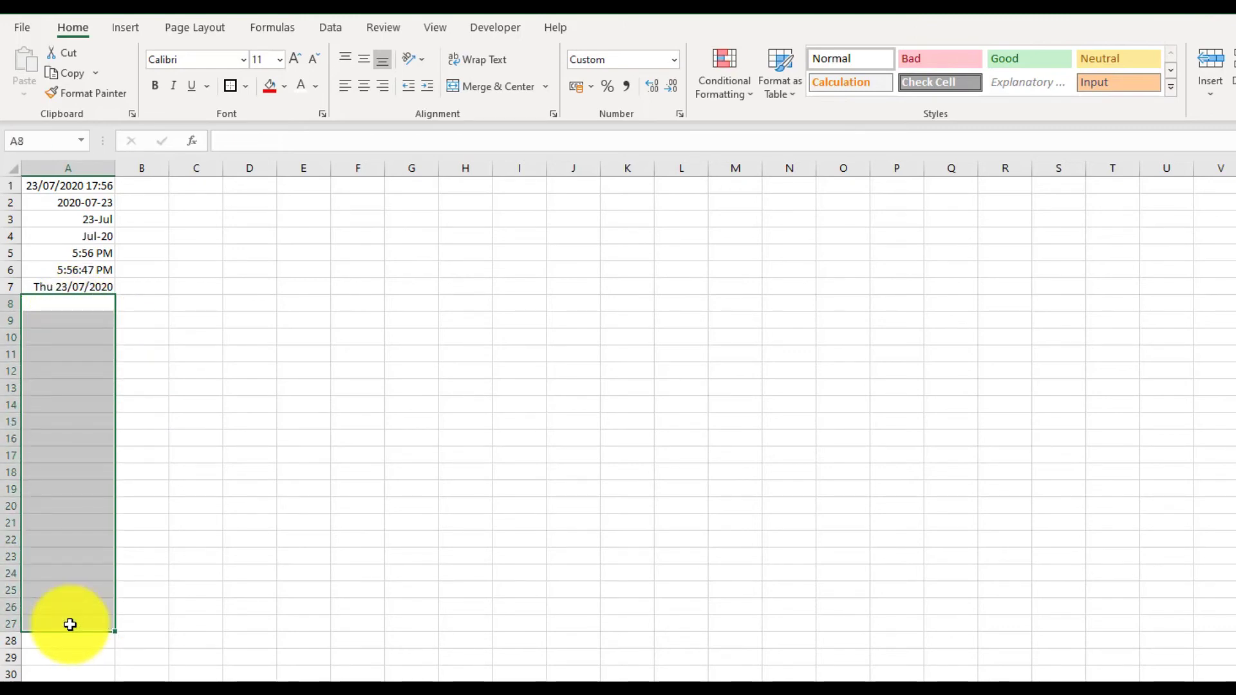
key("Up")
key("Down")
- Enter the formula =A7+1 in cell A8 and fill it down to A26
type("=")
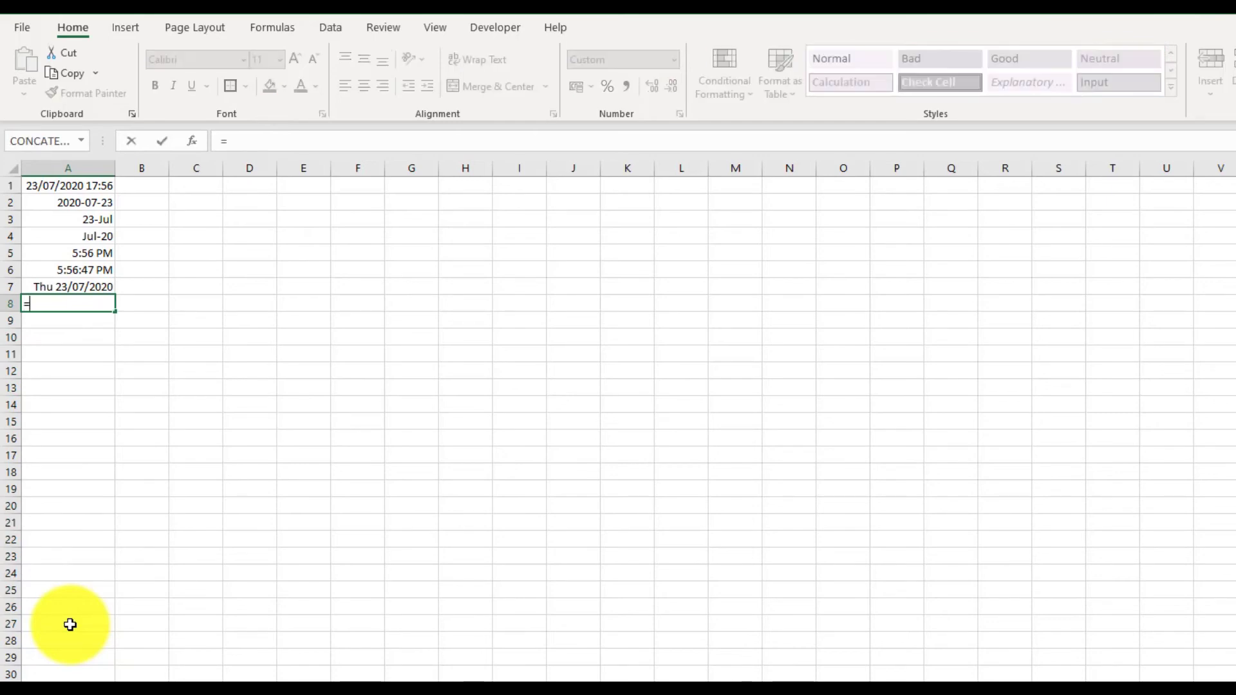
key("Up")
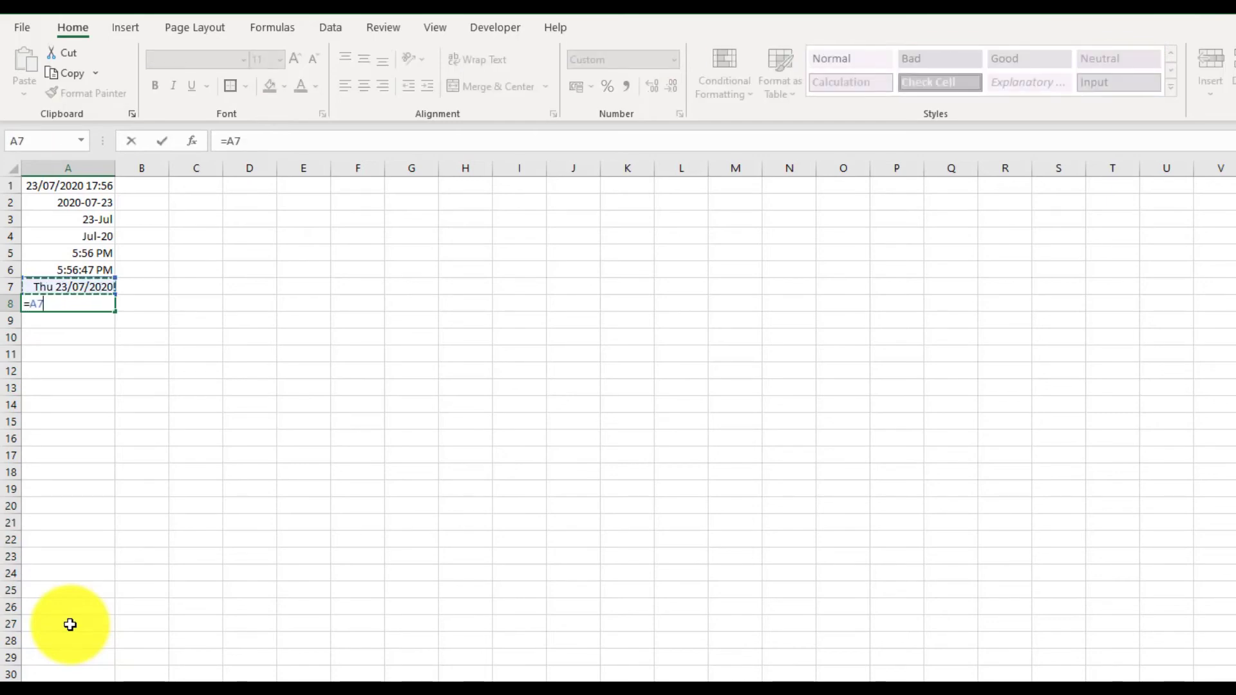
type("+1")
key("Return")
key("Up")
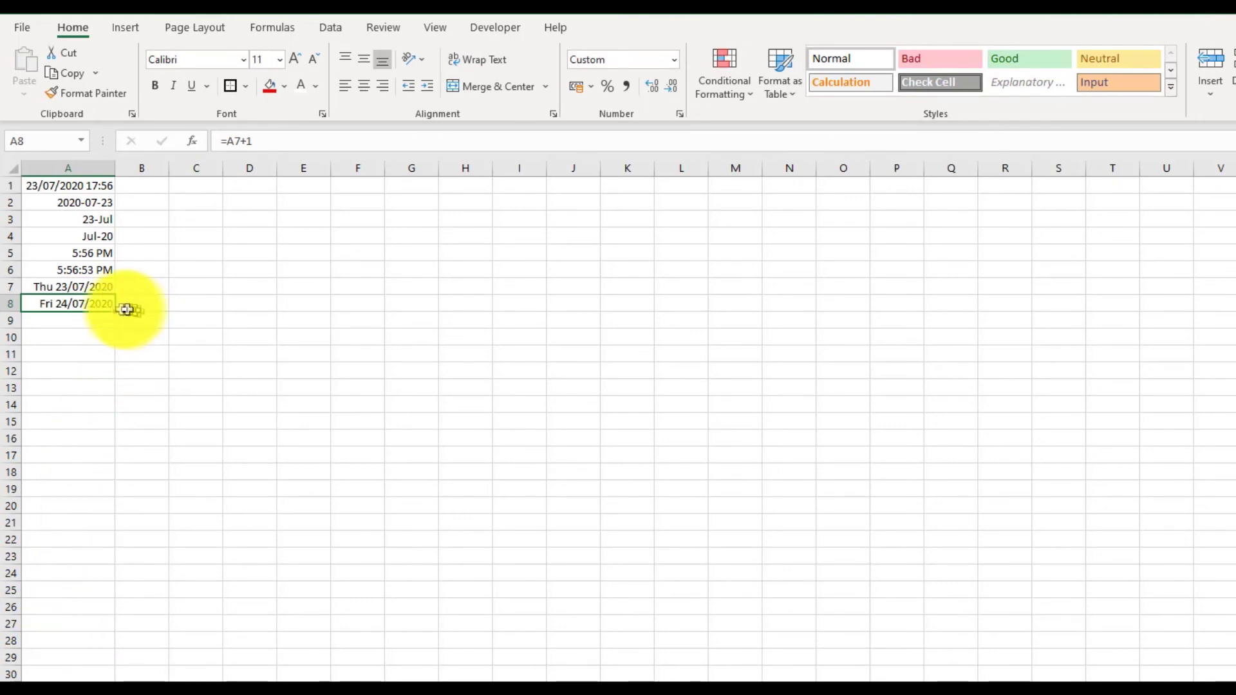
left_click_drag(115, 312, 102, 618)
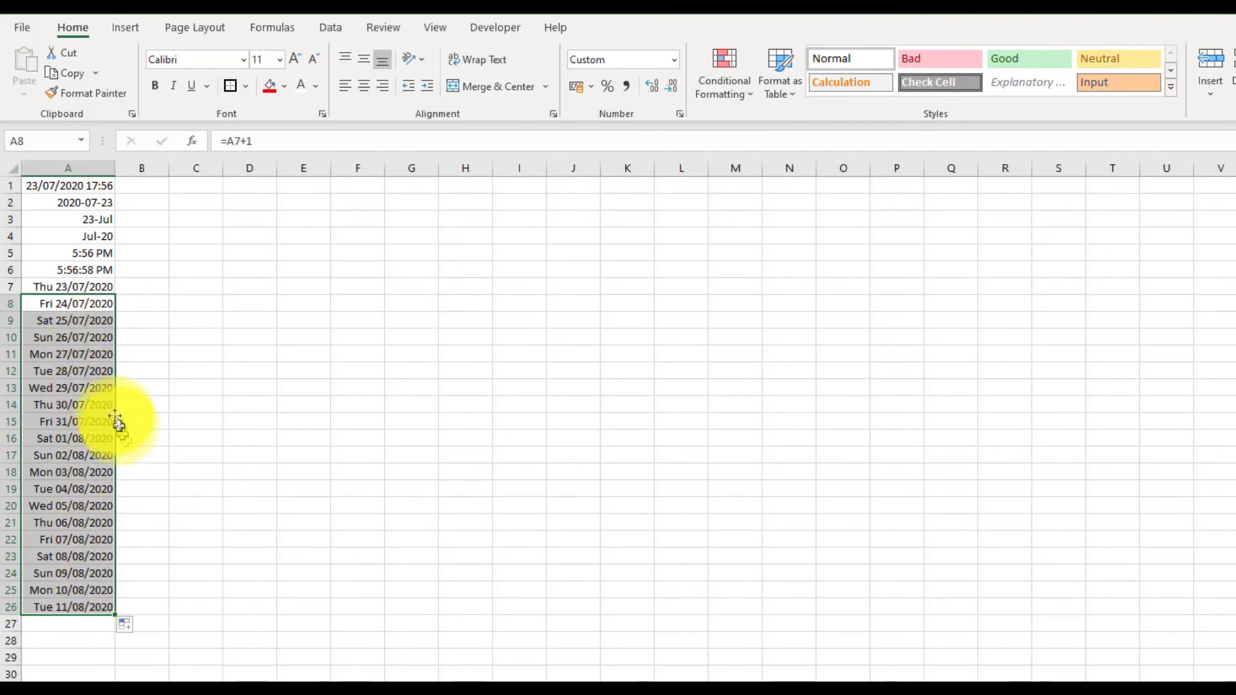
- Insert a blank row above row 7 to separate the weekday dates from the formats above
left_click(14, 291)
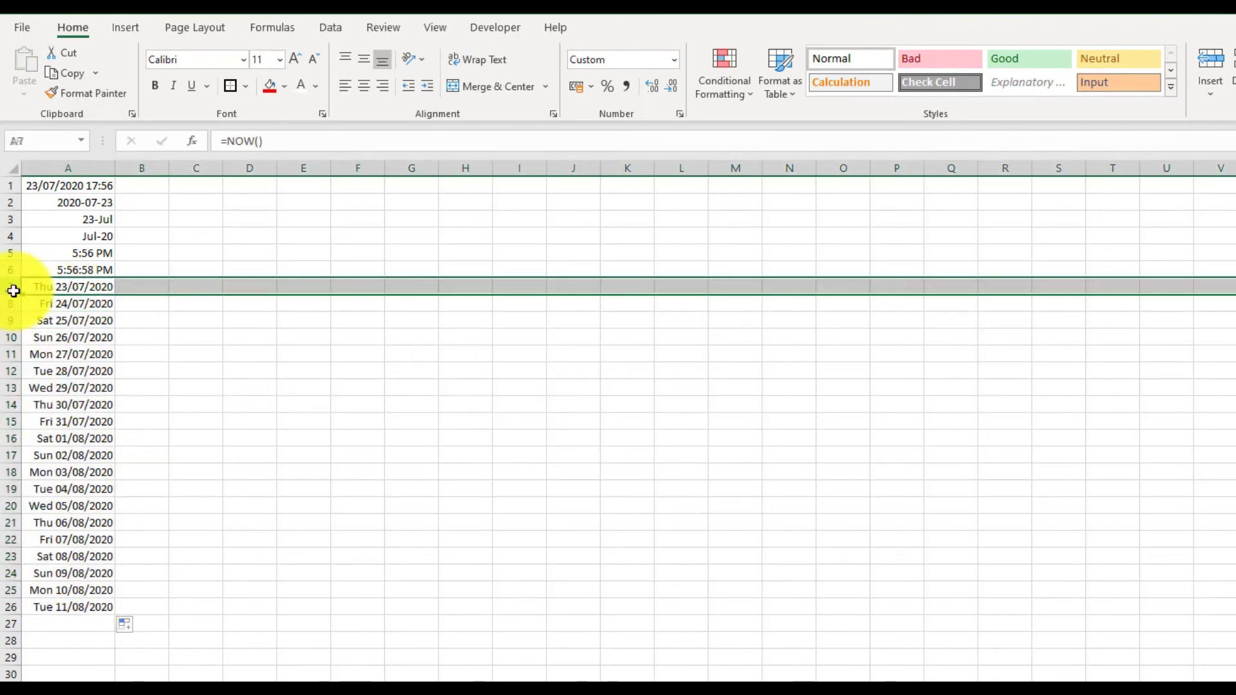
right_click(9, 291)
left_click(45, 431)
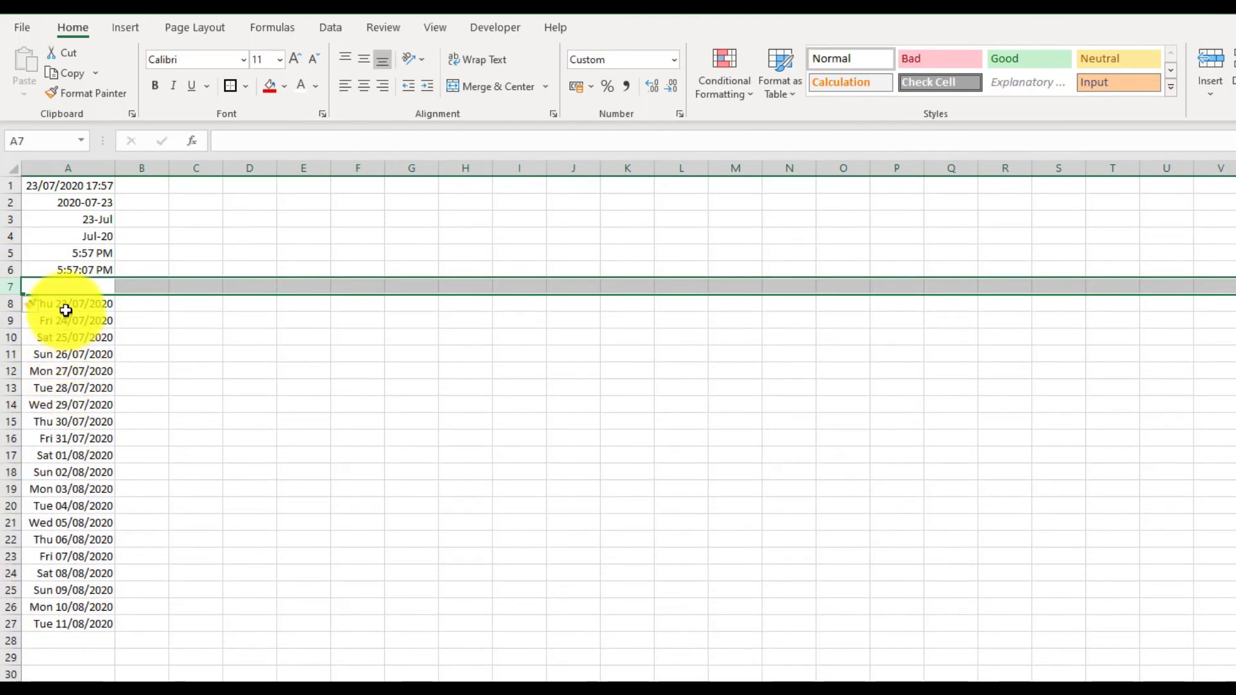
- Centre the dates in A8:A27 horizontally
left_click_drag(58, 301, 50, 625)
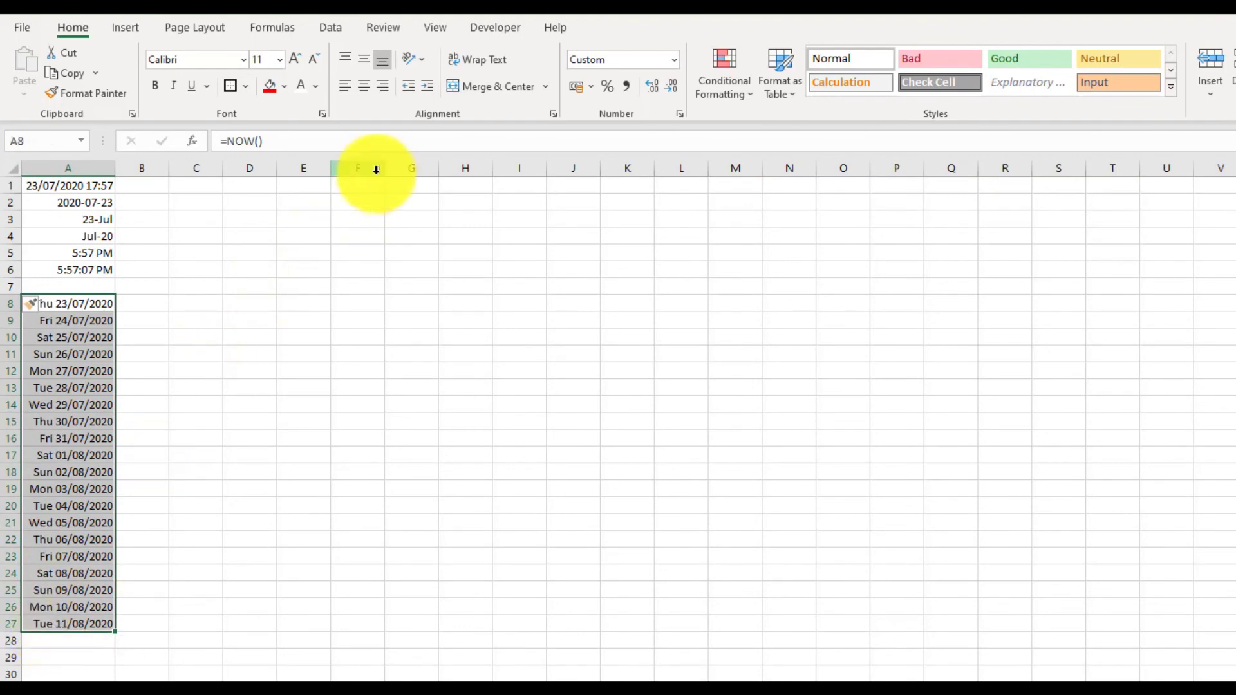
left_click(346, 91)
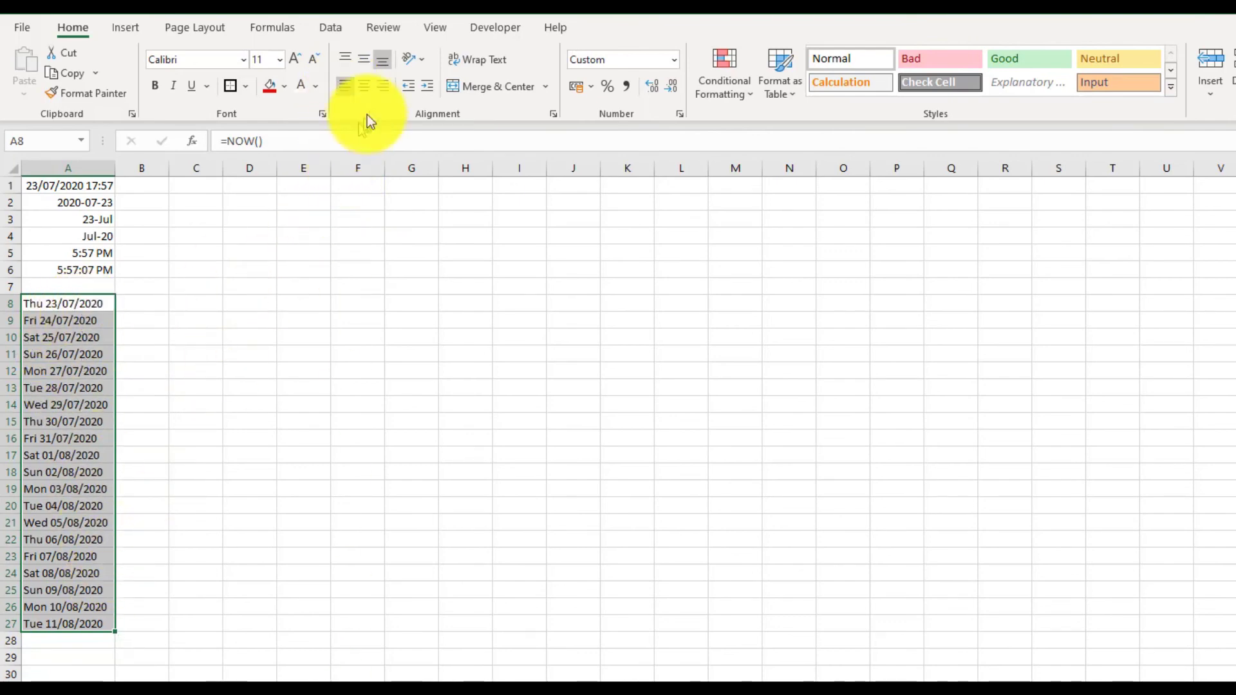
left_click(364, 86)
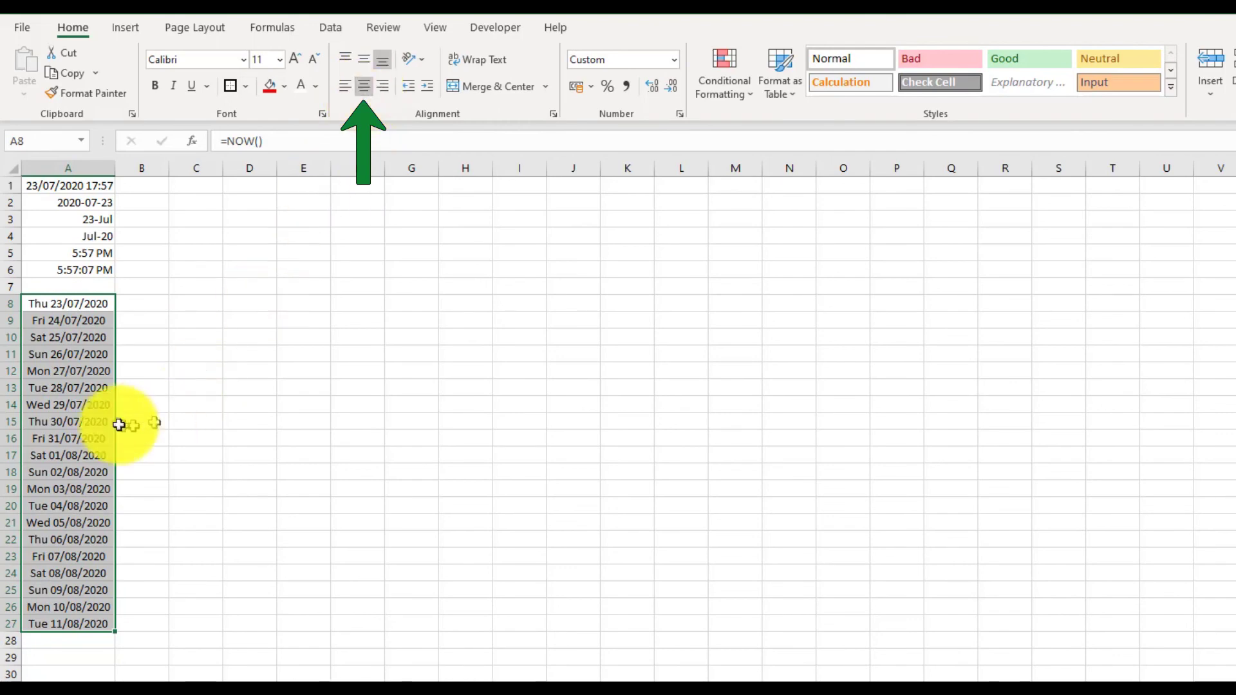
- Apply the custom number format ddd dd/mm/yyyy hh:mm to the dates in A8:A27, basing it on the existing dd/mm/yyyy hh:mm code
left_click(181, 322)
left_click_drag(78, 306, 92, 625)
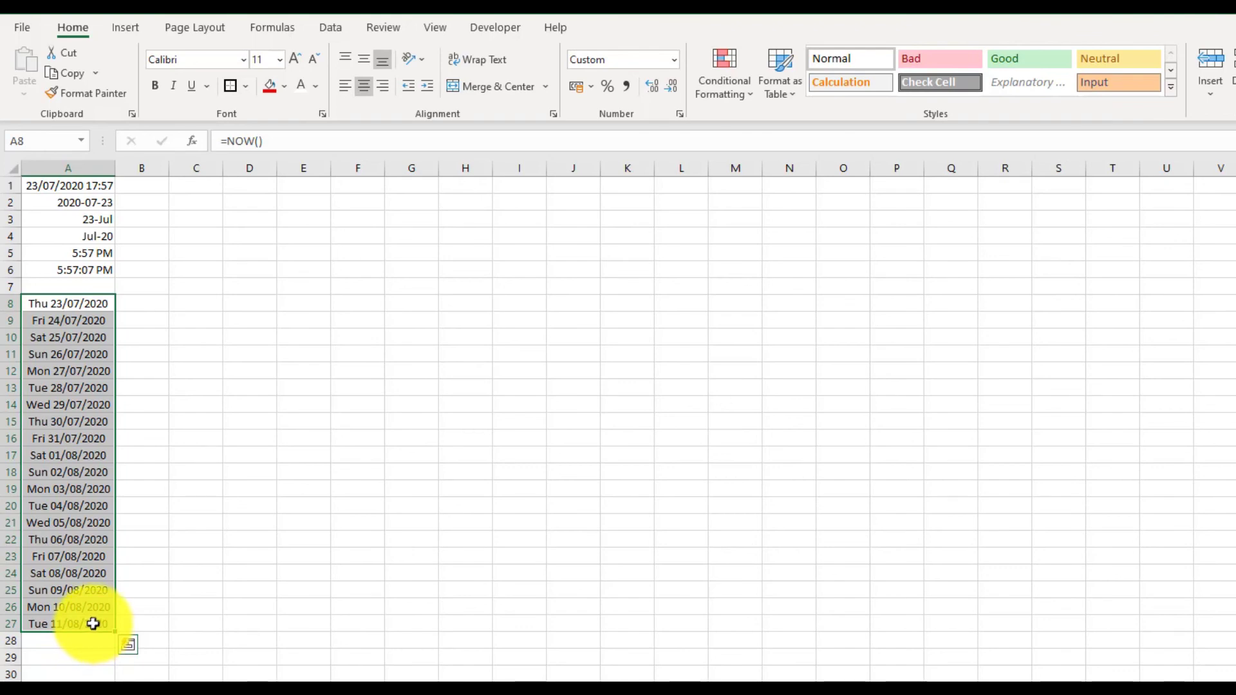
right_click(96, 440)
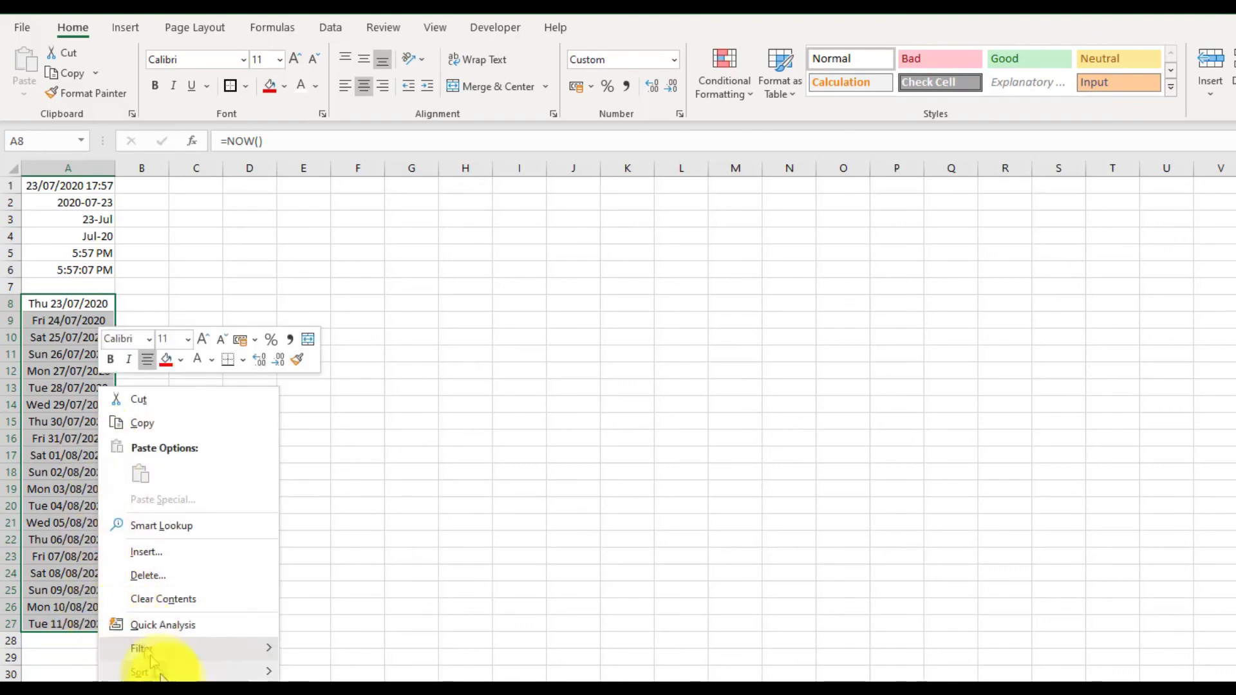
key("Escape")
key("ctrl+1")
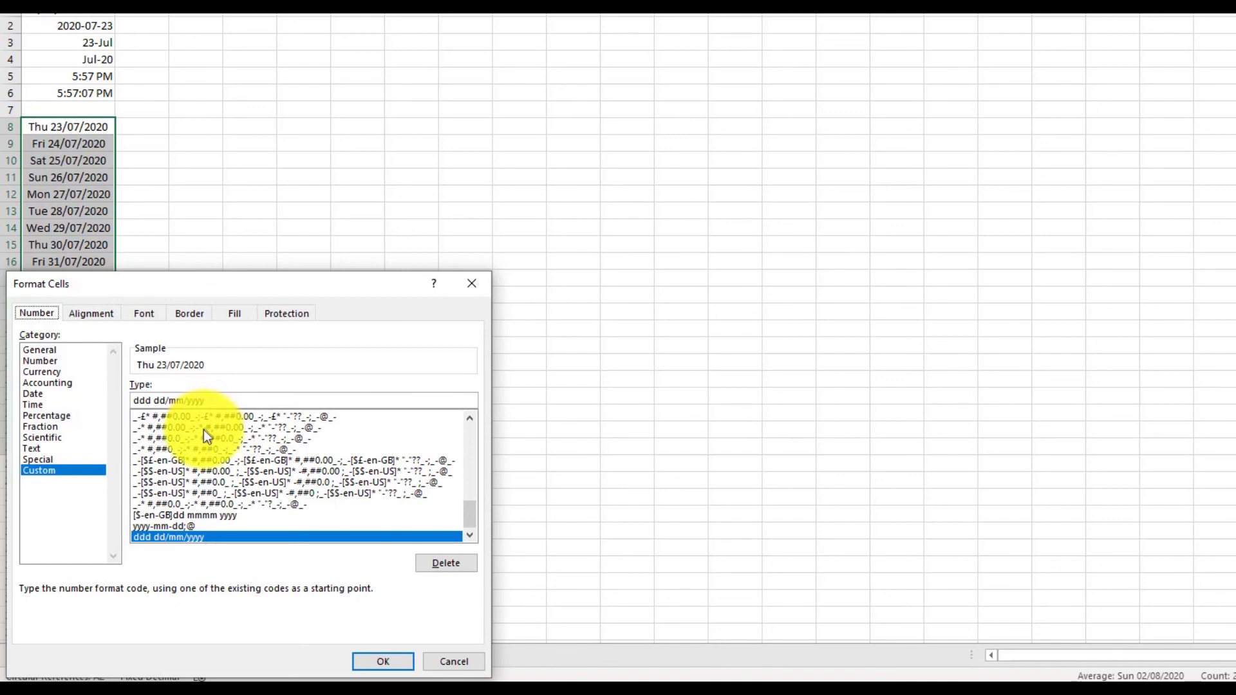
scroll(203, 433, "up", 2)
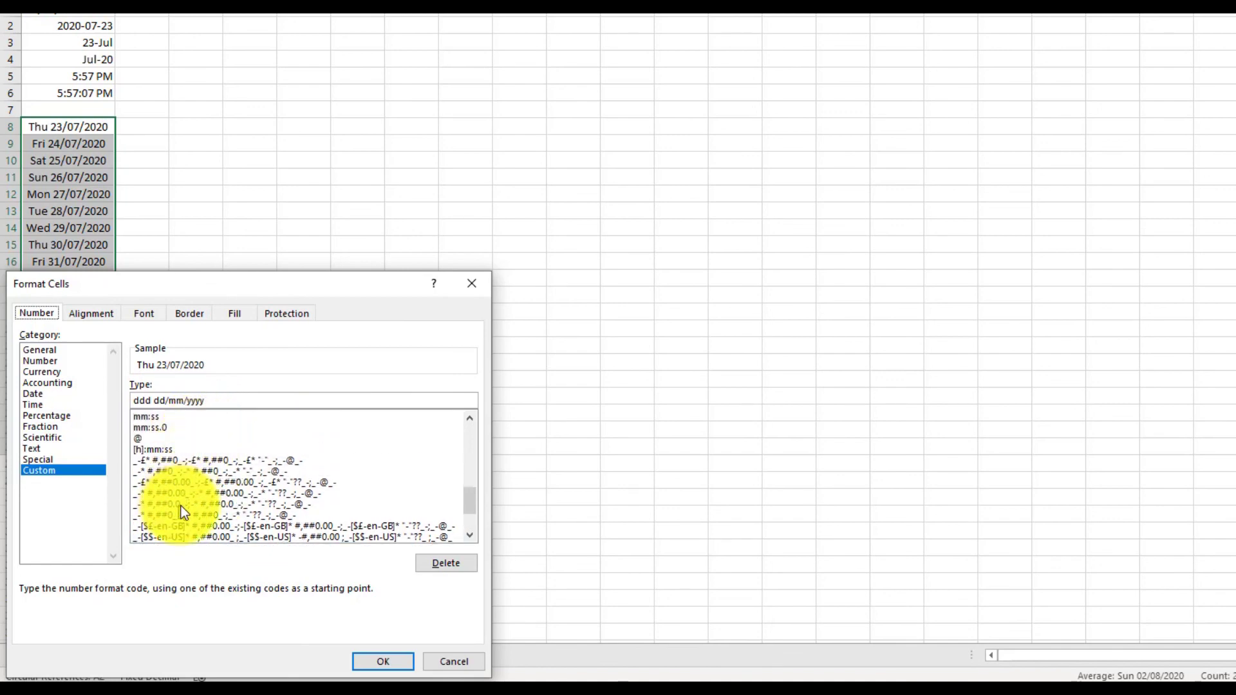
scroll(195, 474, "down", 1)
scroll(195, 474, "down", 1)
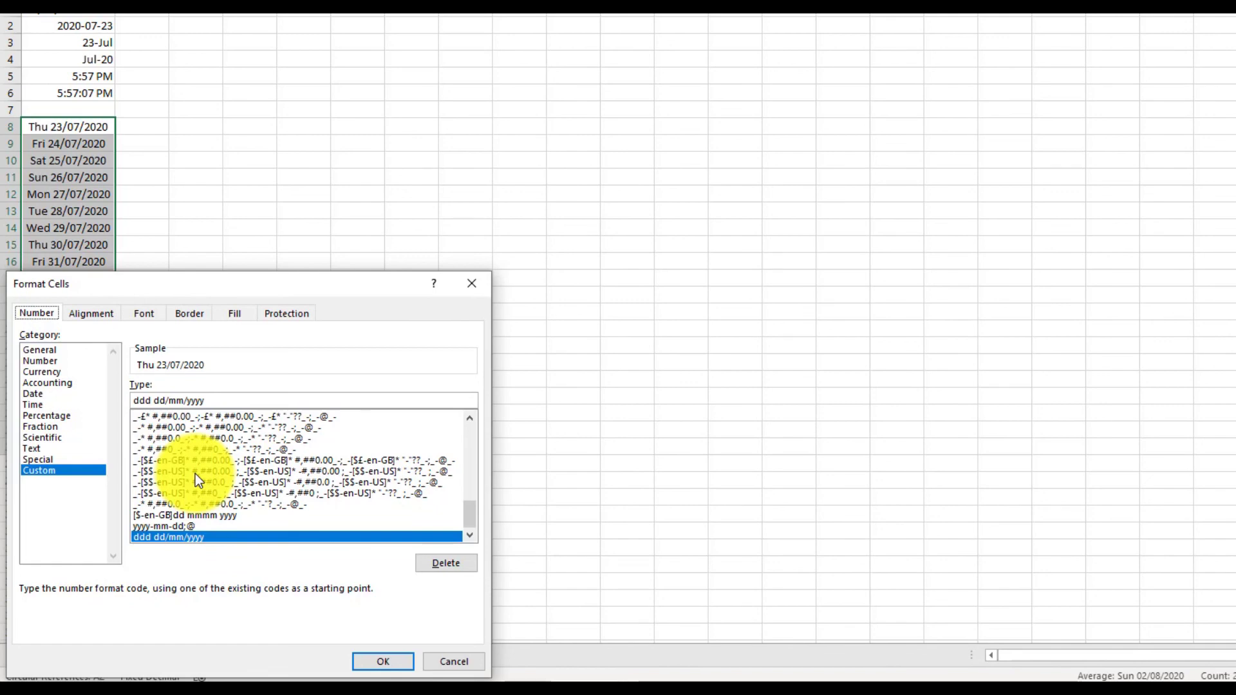
scroll(258, 501, "up", 3)
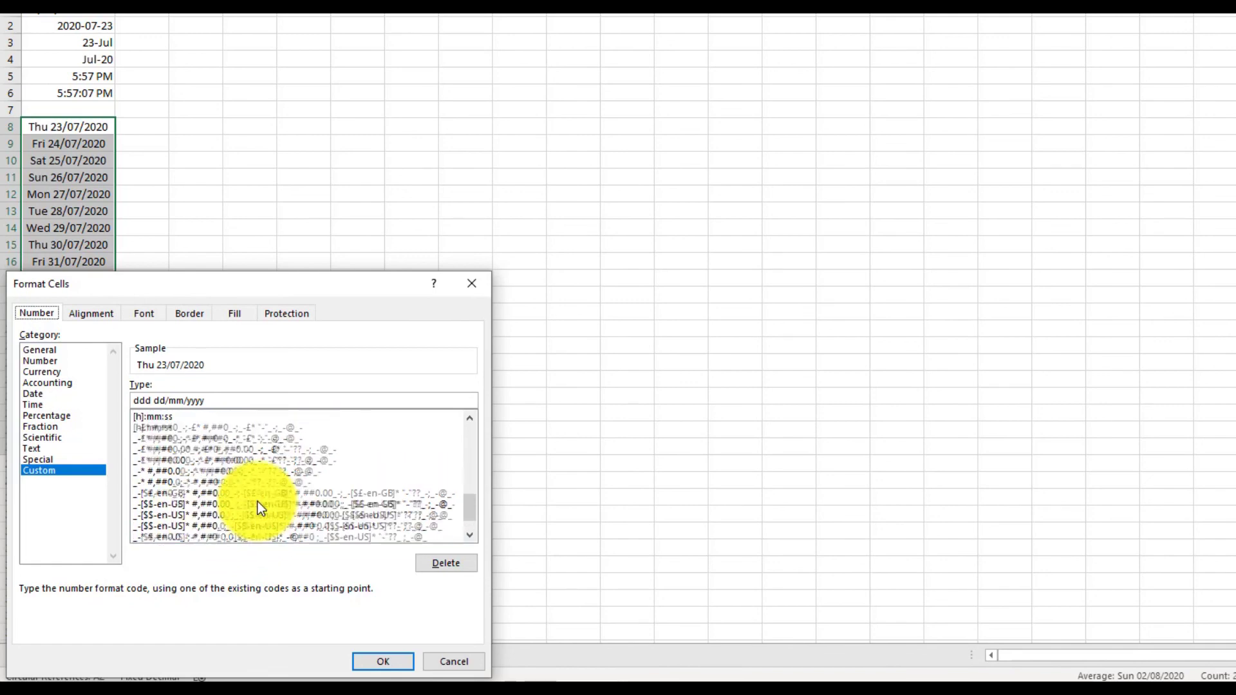
left_click(207, 439)
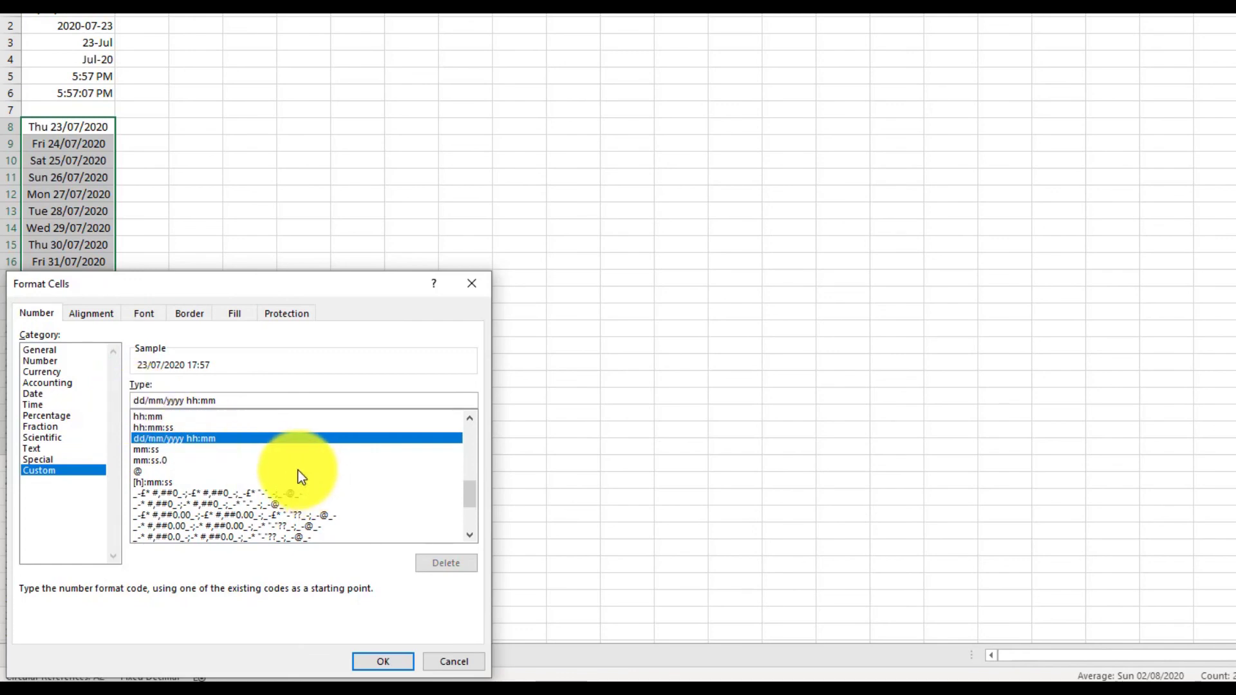
type("ddd")
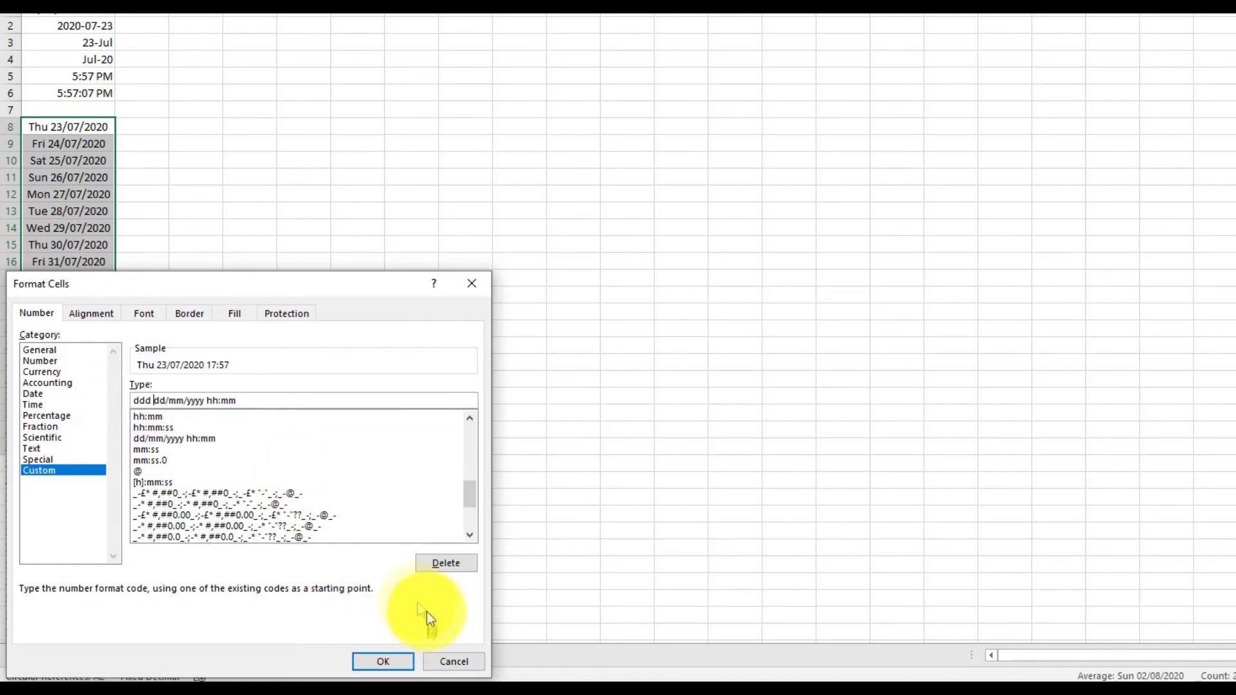
left_click(381, 662)
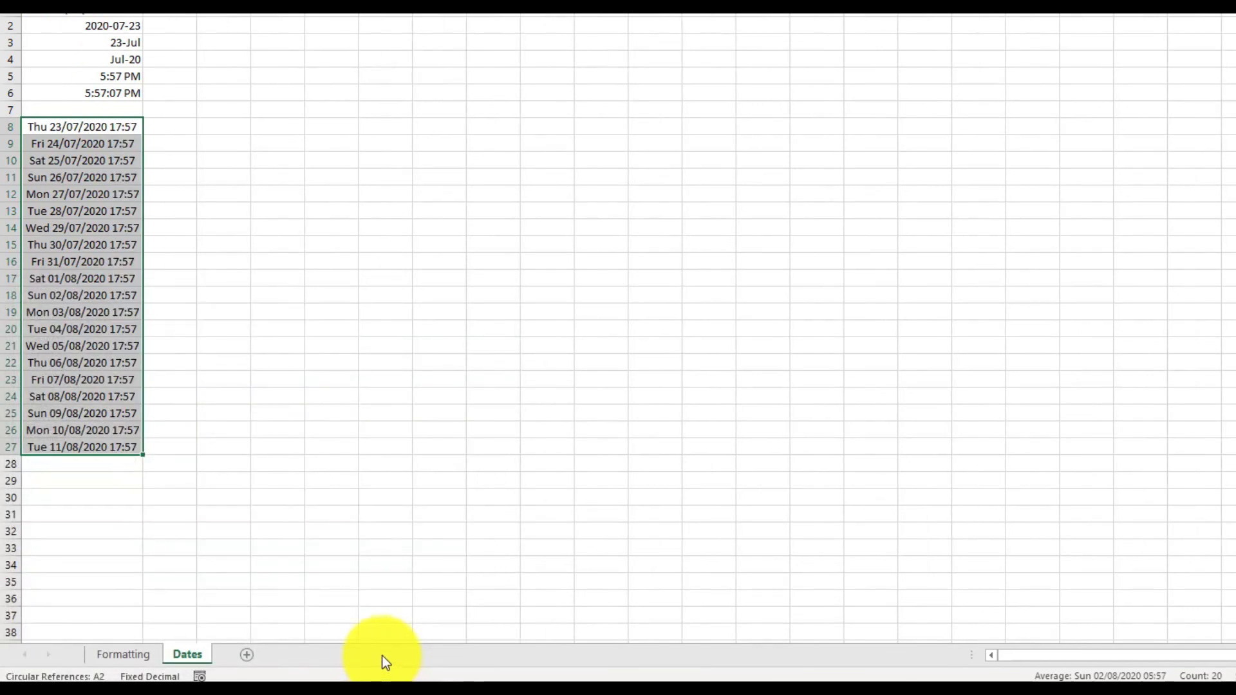